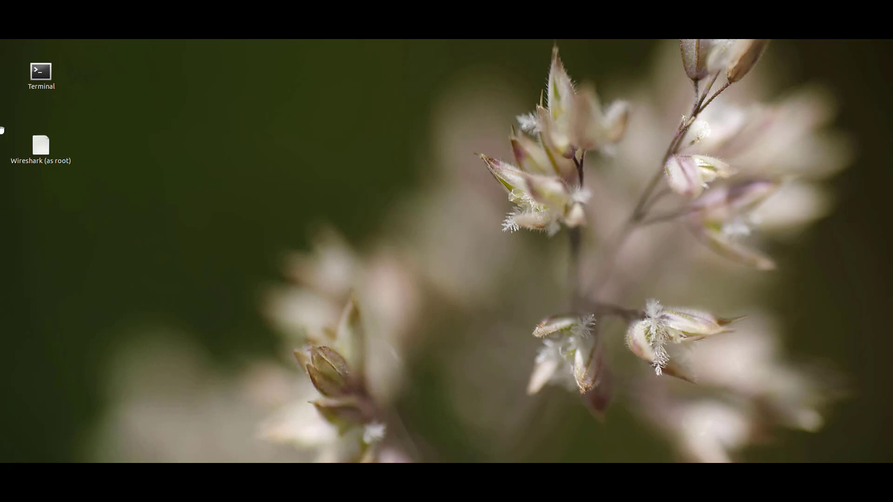
# Open a terminal and change into the contiki-3.0 directory
pyautogui.doubleClick(41, 73)
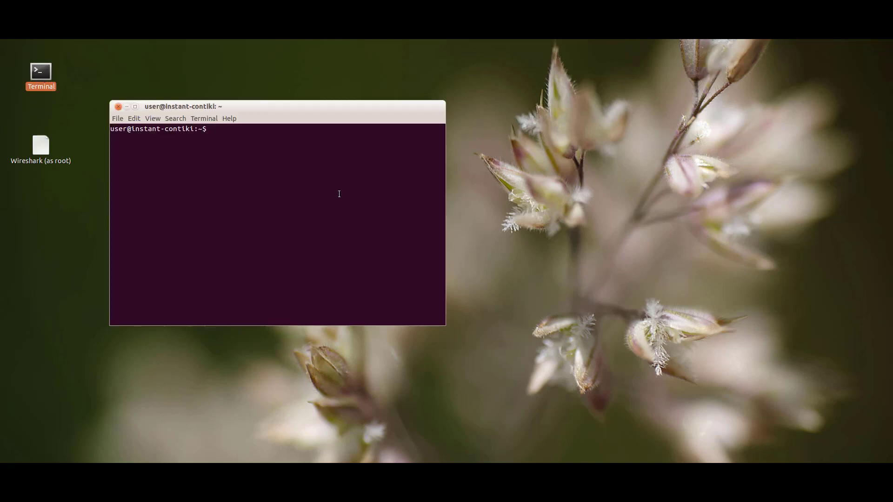
pyautogui.press('Return')
pyautogui.press('Return')
pyautogui.press('Return')
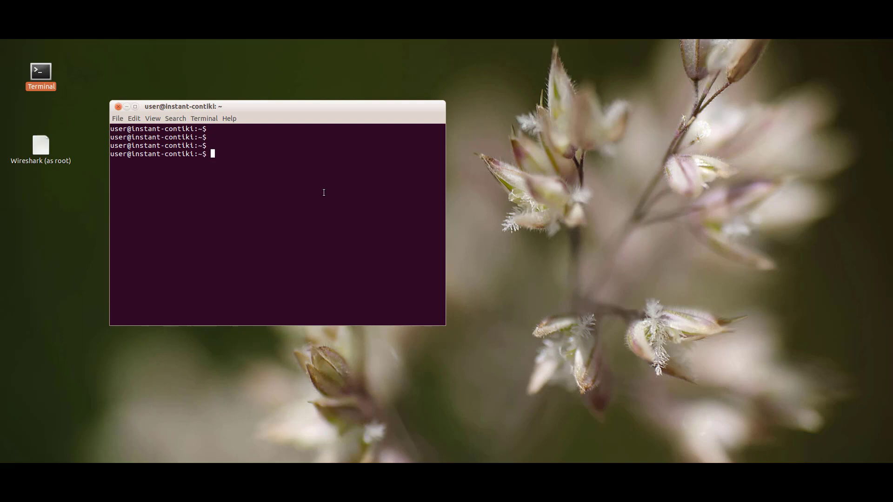
pyautogui.write('cd contiki-3.0')
pyautogui.press('Return')
pyautogui.press('Return')
pyautogui.press('Return')
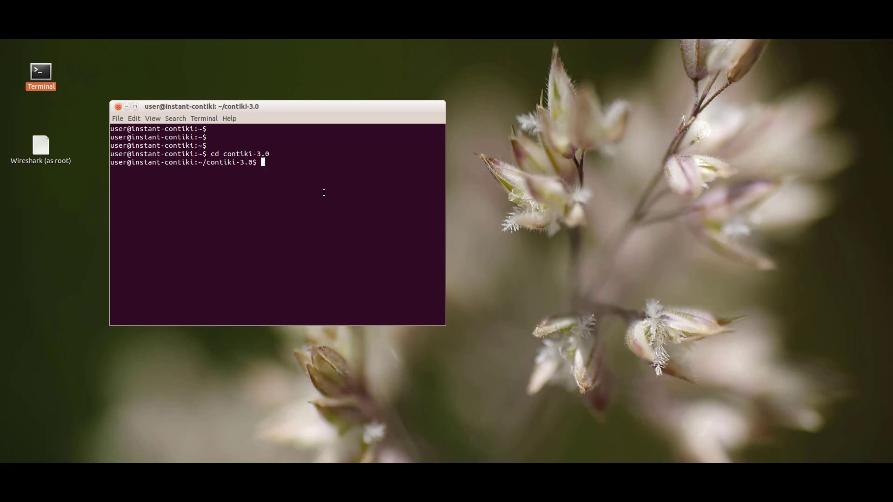
pyautogui.press('Return')
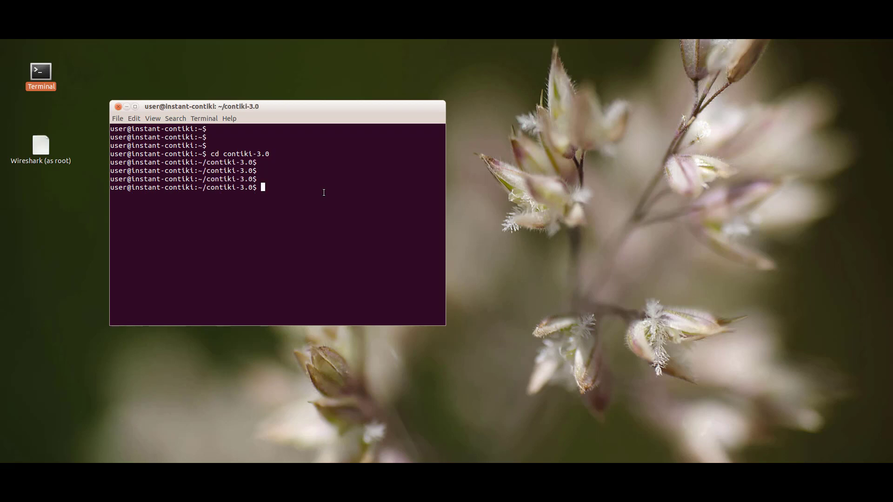
# Change into the tools/cooja subdirectory and launch the Cooja simulator with the command ant run
pyautogui.write('cd tools')
pyautogui.press('Return')
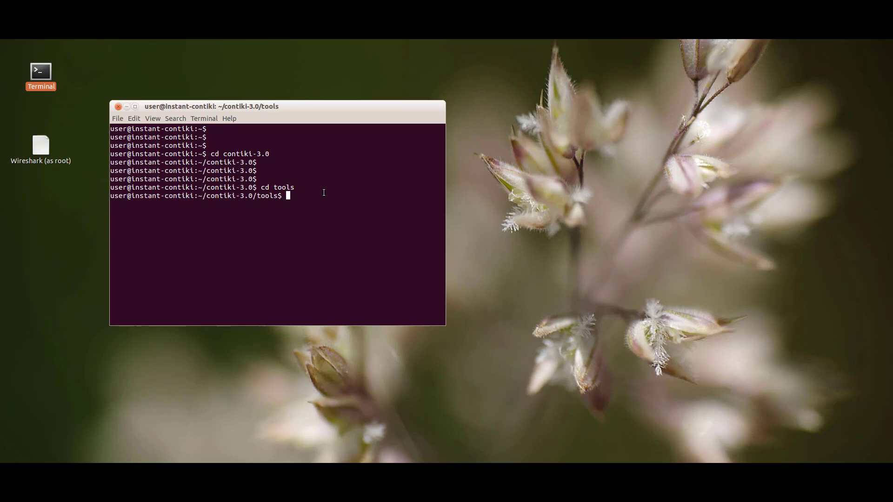
pyautogui.press('Return')
pyautogui.write('cd ')
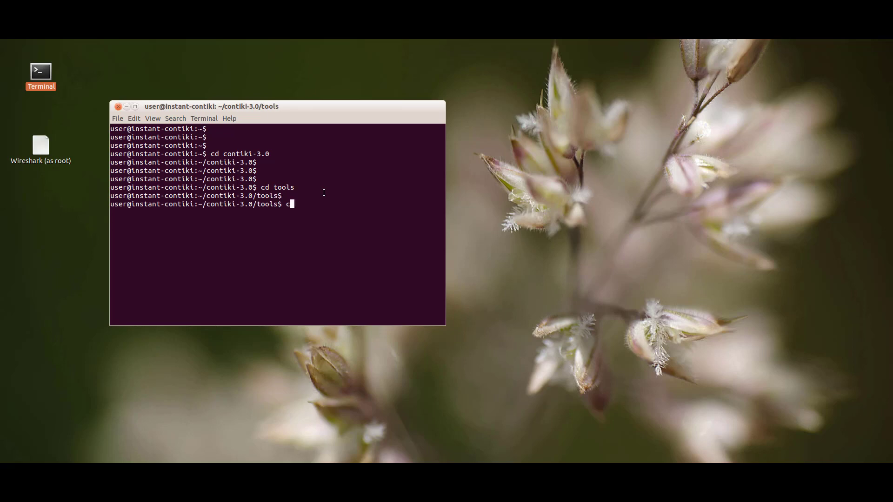
pyautogui.write('cooja')
pyautogui.press('Return')
pyautogui.press('Return')
pyautogui.press('Return')
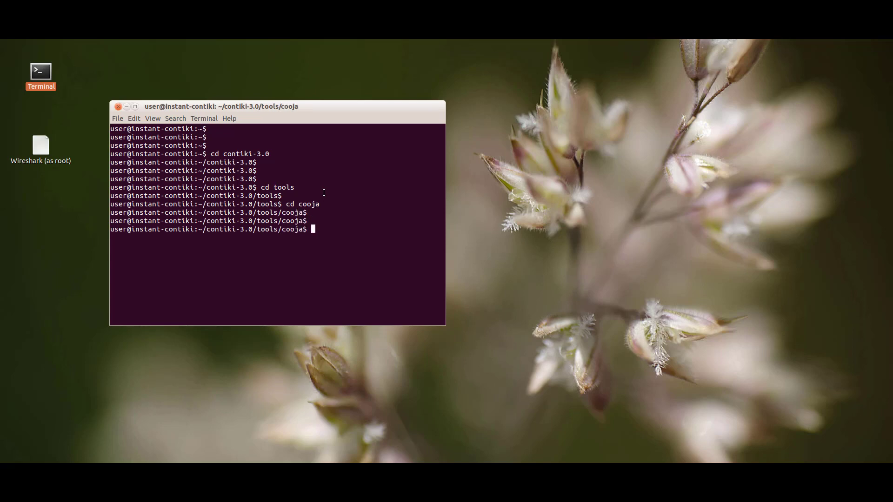
pyautogui.write('ant run')
pyautogui.press('Return')
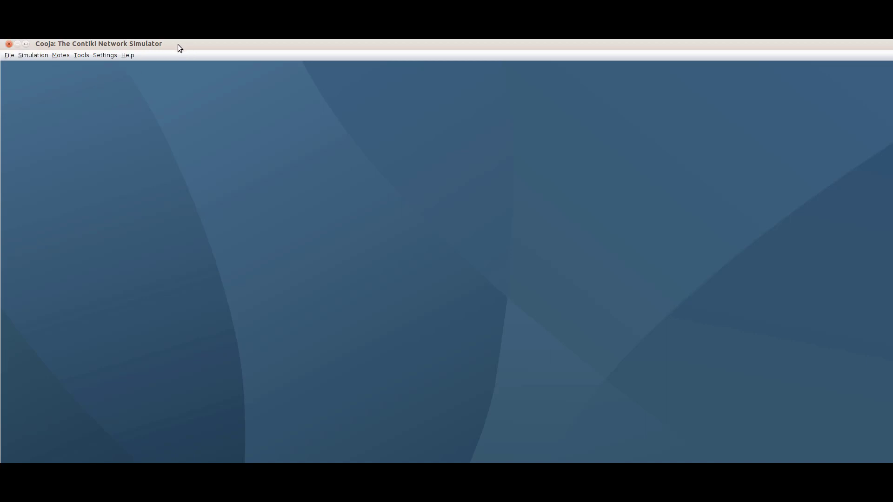
# Create a new simulation named UDPCS with the default radio medium and advanced settings
pyautogui.click(8, 56)
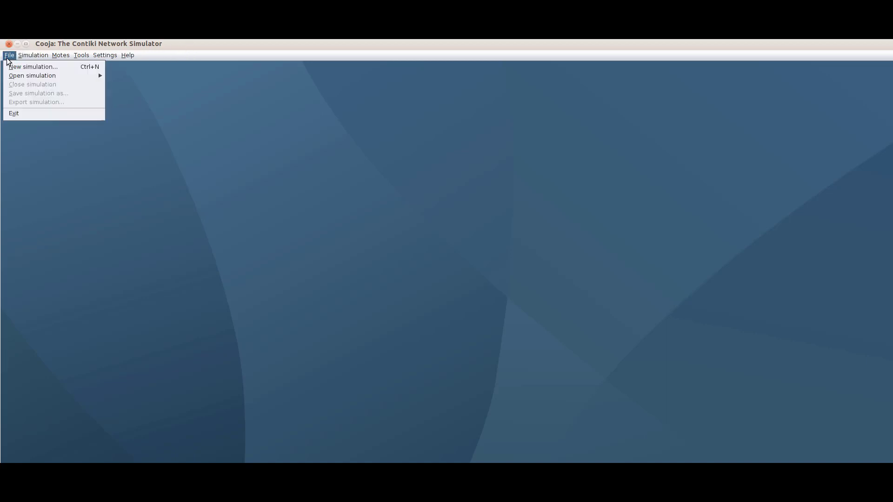
pyautogui.click(31, 67)
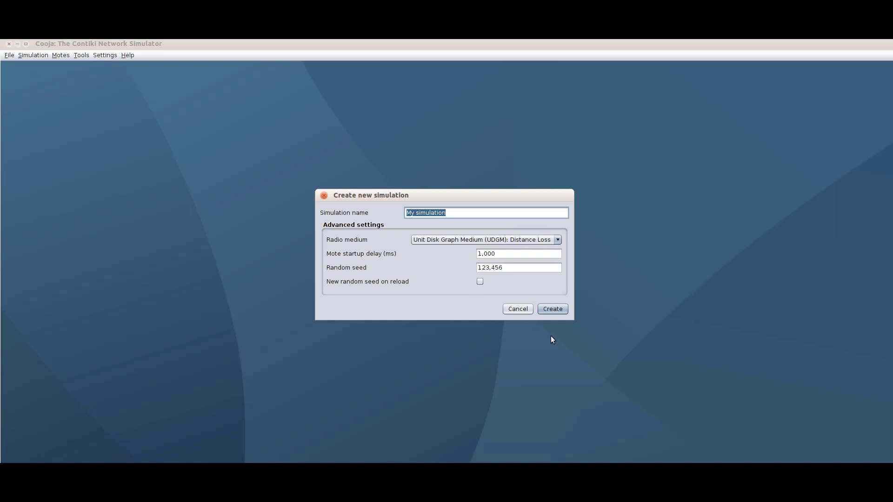
pyautogui.write('UDPCS')
pyautogui.click(552, 309)
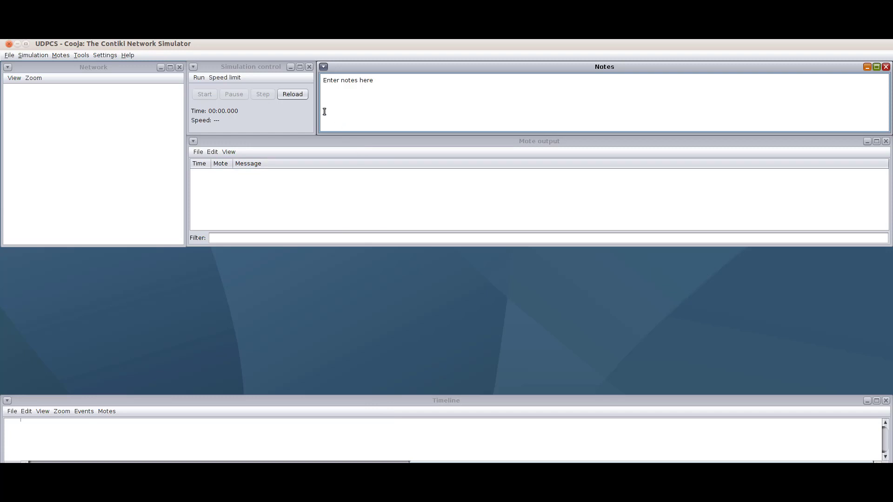
# Rearrange the simulation windows by narrowing Notes and Mote output, moving Simulation control beside Notes, and enlarging Network to fill the freed space
pyautogui.moveTo(321, 109); pyautogui.dragTo(599, 104)
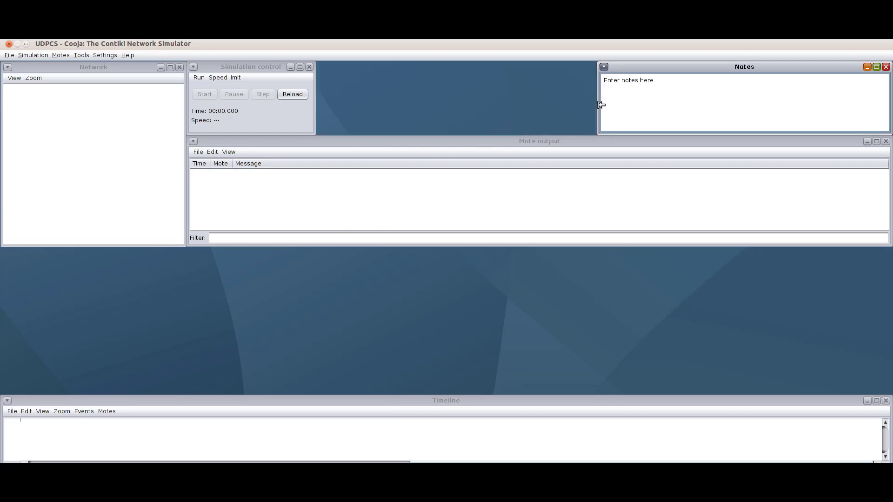
pyautogui.moveTo(252, 66); pyautogui.dragTo(532, 69)
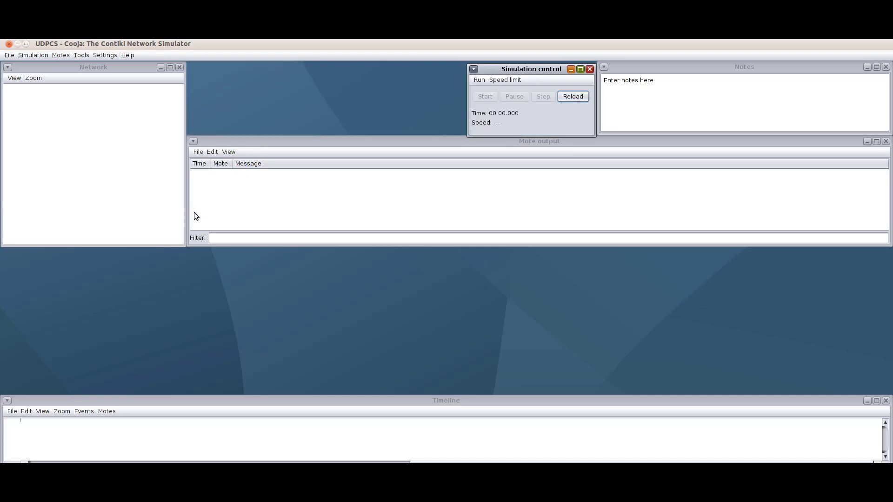
pyautogui.moveTo(188, 211); pyautogui.dragTo(467, 211)
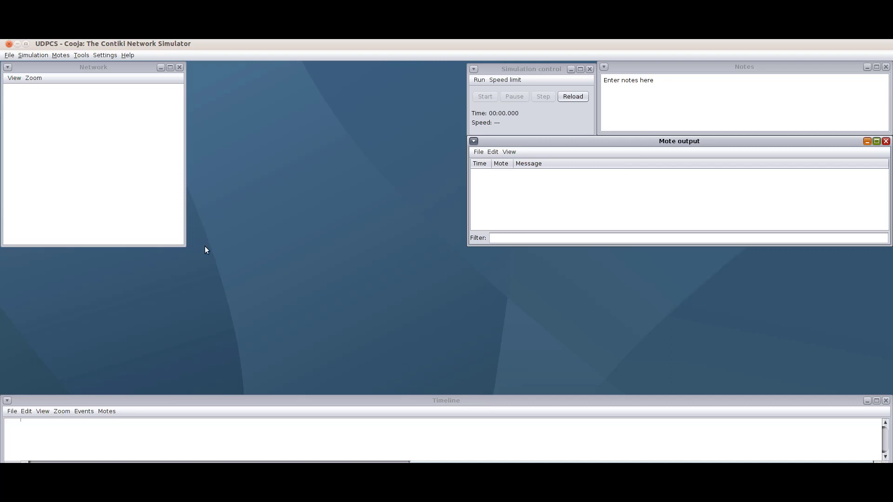
pyautogui.click(170, 236)
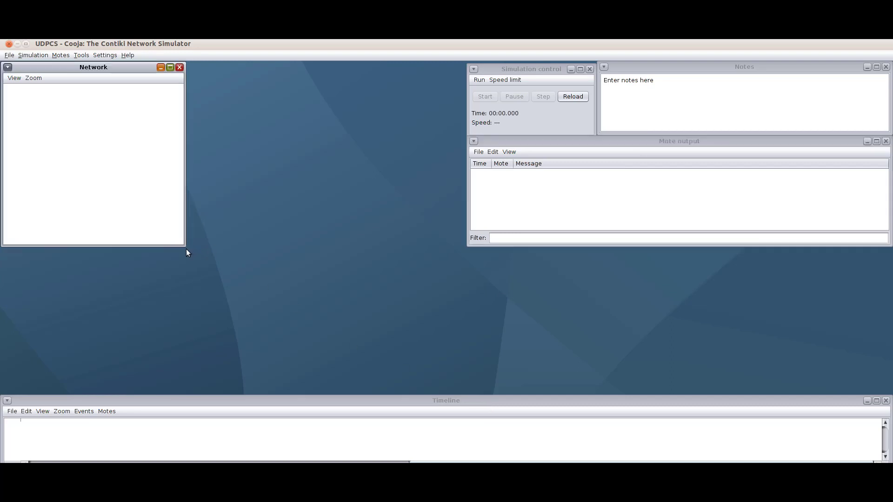
pyautogui.moveTo(185, 246); pyautogui.dragTo(457, 377)
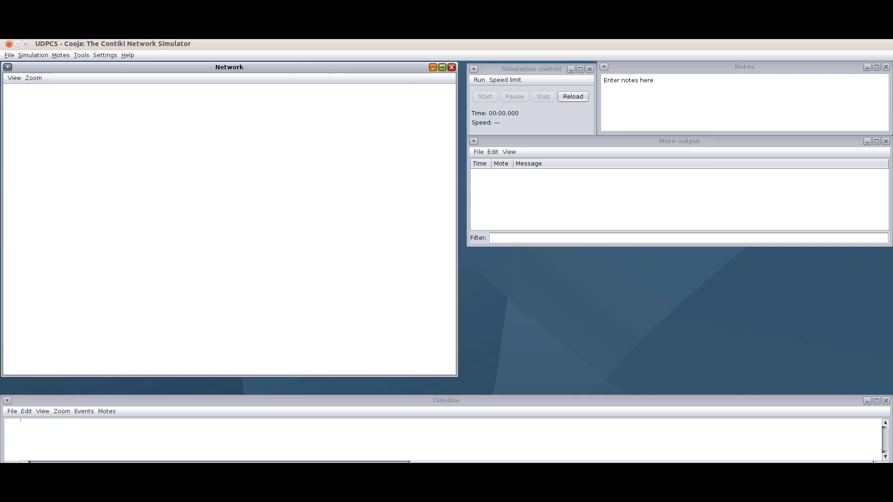
# Start creating a new Sky mote type and set its description to UDPSERVER
pyautogui.click(61, 55)
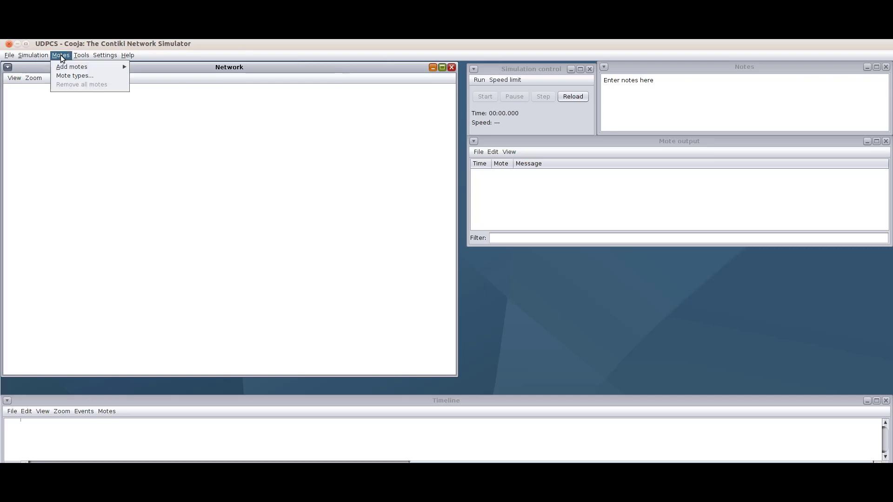
pyautogui.moveTo(64, 69)
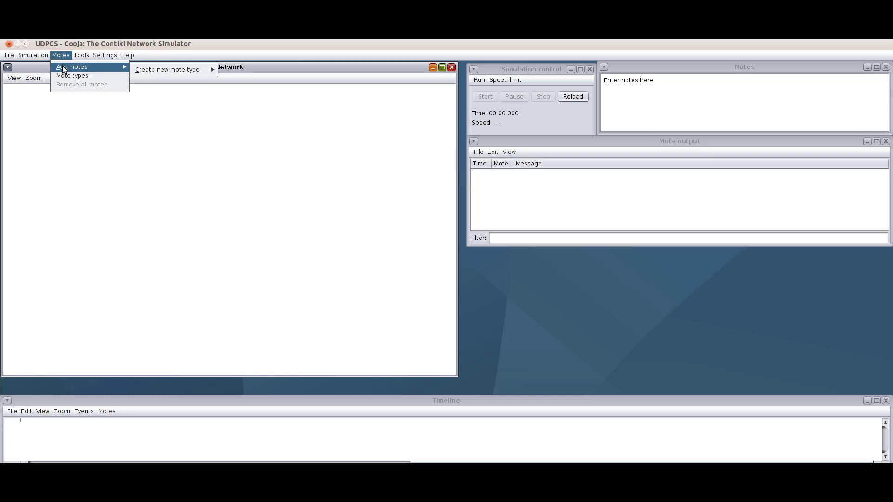
pyautogui.moveTo(149, 71)
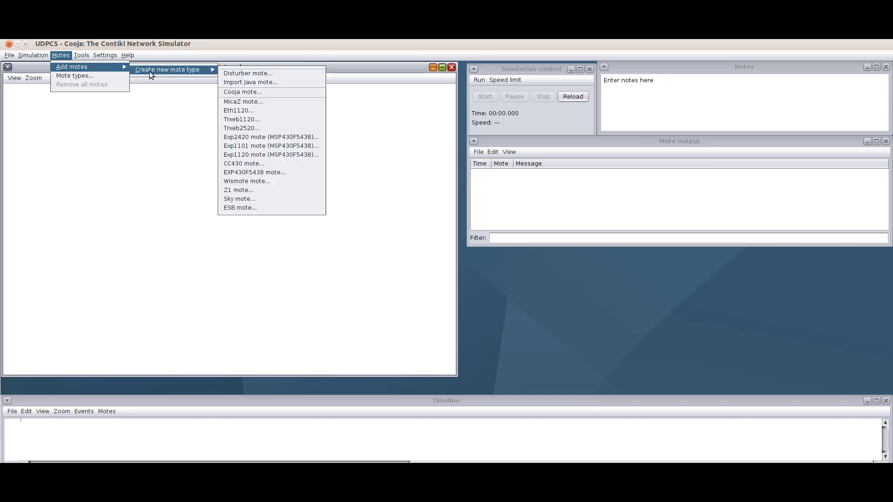
pyautogui.click(241, 200)
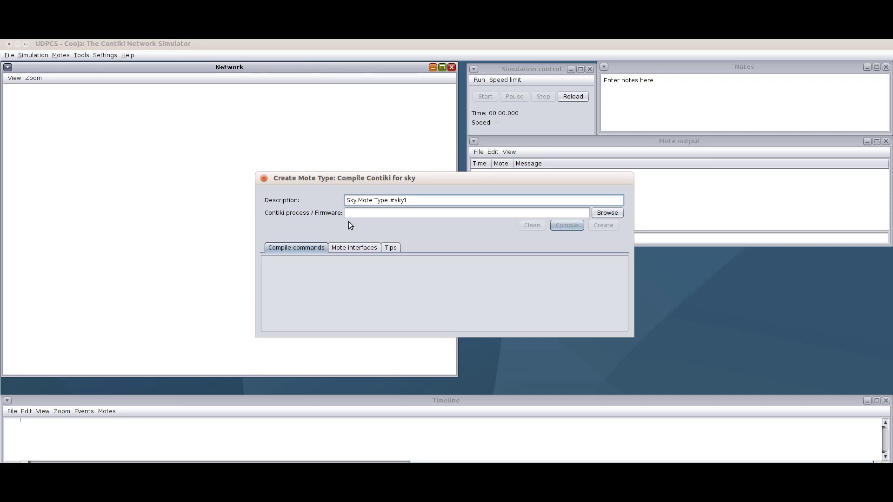
pyautogui.moveTo(415, 205); pyautogui.dragTo(323, 194)
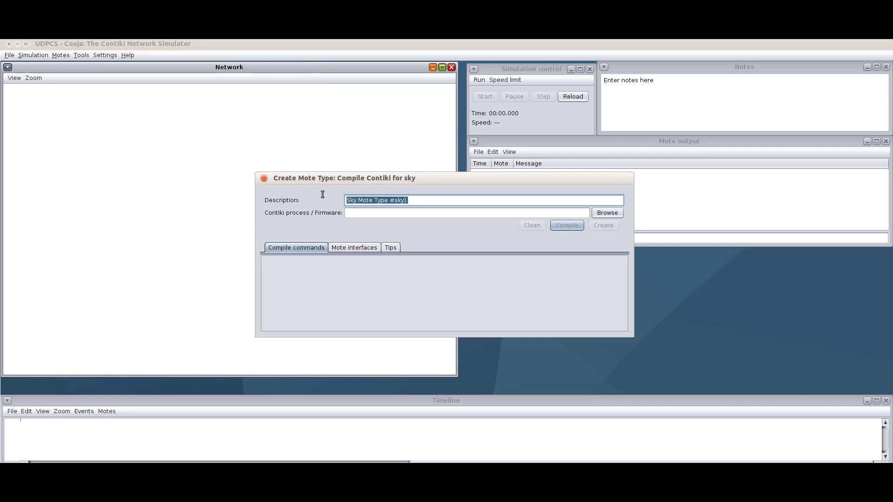
pyautogui.press('BackSpace')
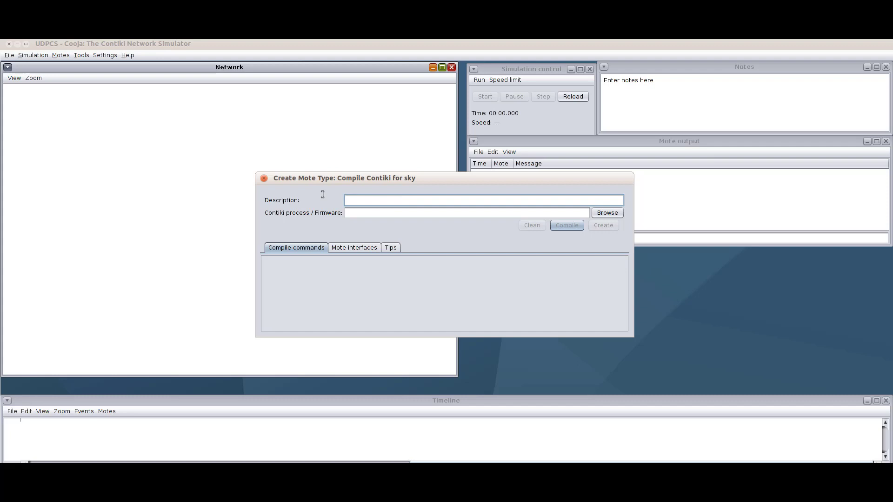
pyautogui.write('UDPSERVER')
# Browse for the mote's firmware source in the home directory's contiki-3.0/examples/ipv6/rpl-udp folder
pyautogui.click(603, 214)
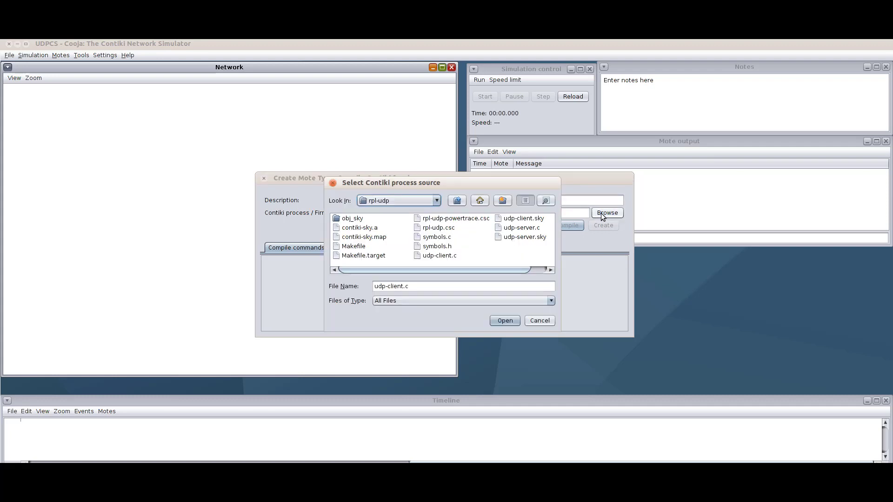
pyautogui.click(480, 200)
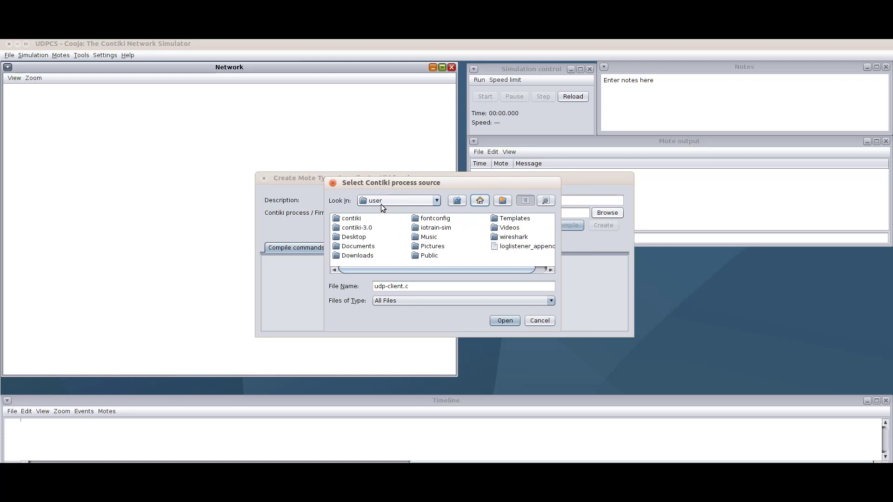
pyautogui.doubleClick(364, 227)
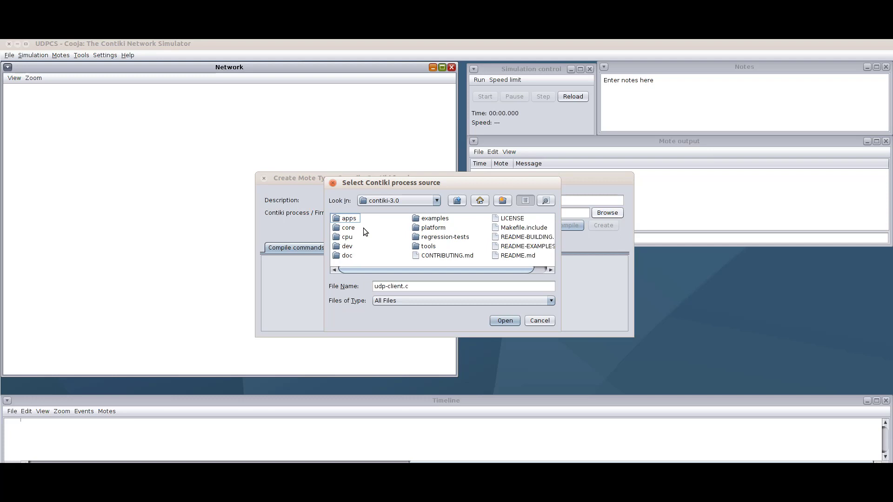
pyautogui.click(434, 222)
pyautogui.click(434, 223)
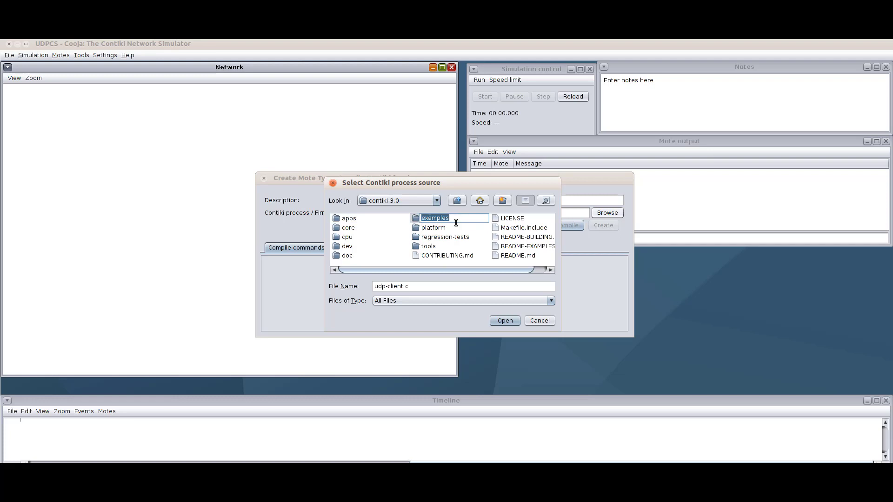
pyautogui.doubleClick(416, 219)
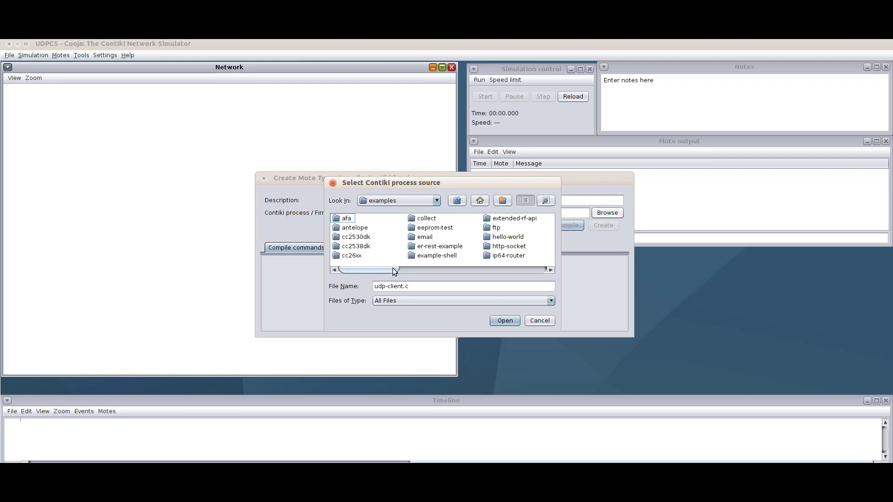
pyautogui.moveTo(394, 270); pyautogui.dragTo(412, 268)
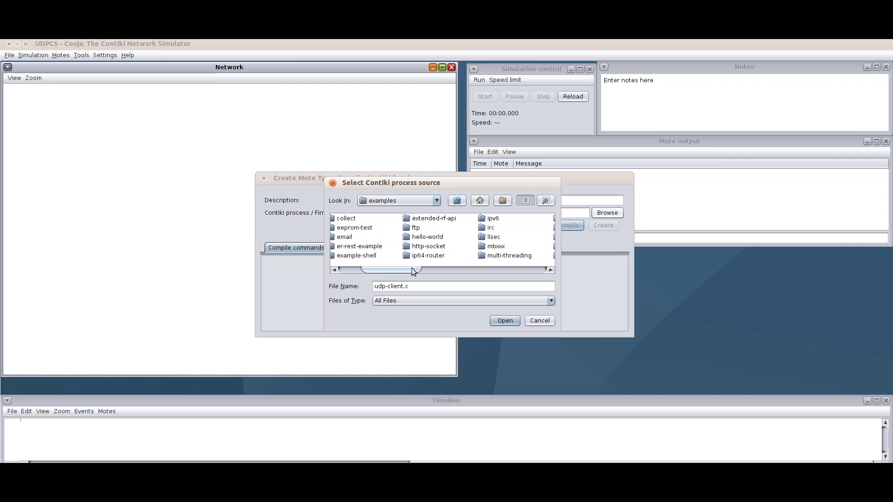
pyautogui.doubleClick(482, 221)
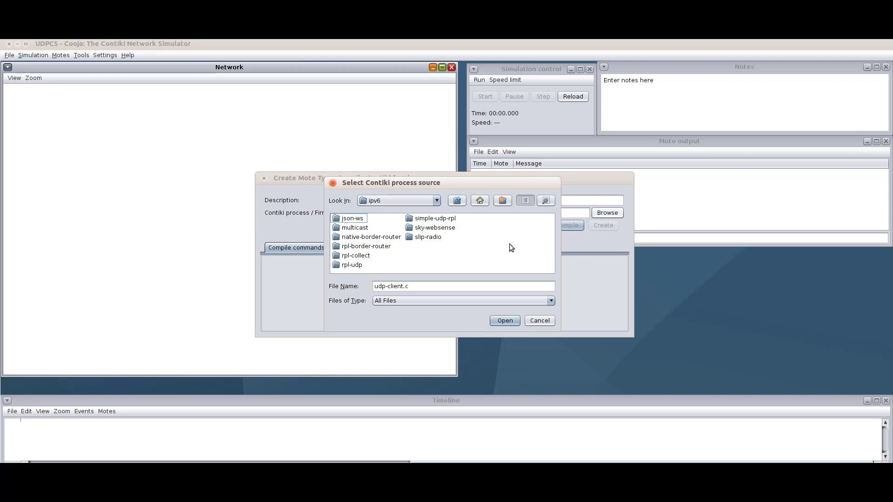
pyautogui.click(352, 266)
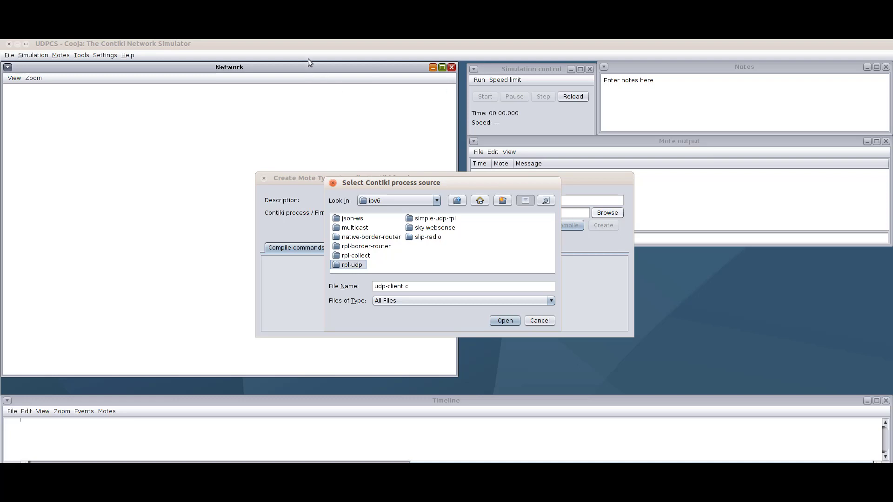
pyautogui.click(351, 266)
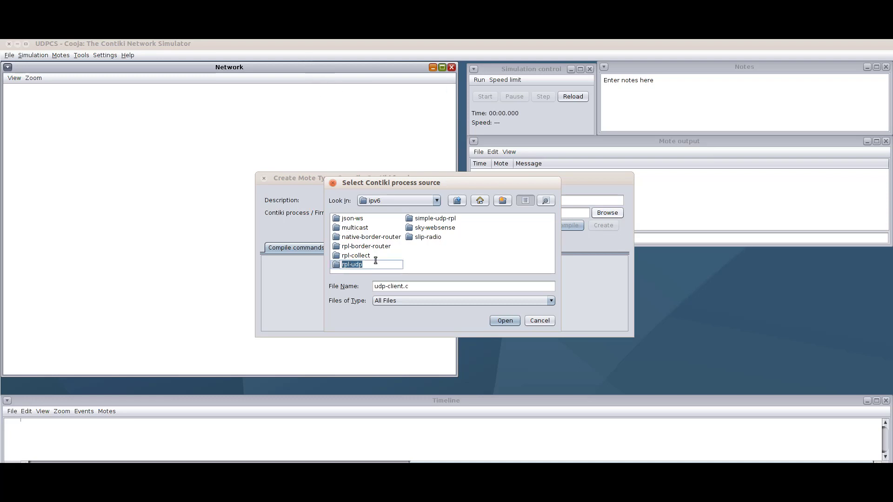
pyautogui.doubleClick(335, 266)
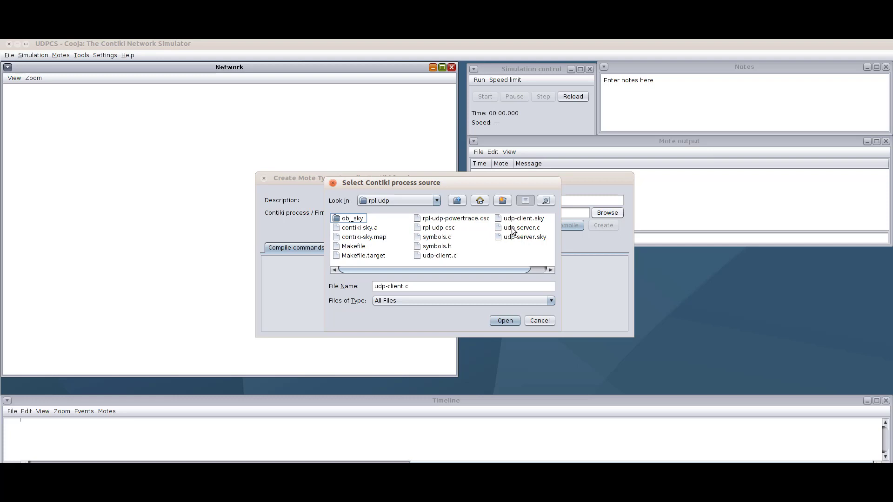
# Load udp-server.c as the Contiki process for the UDPSERVER mote type and compile it
pyautogui.click(439, 256)
pyautogui.click(517, 228)
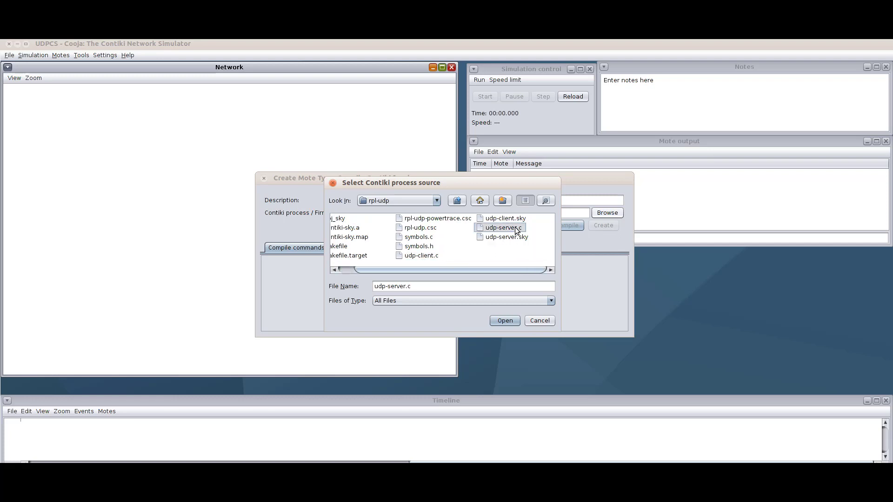
pyautogui.click(501, 322)
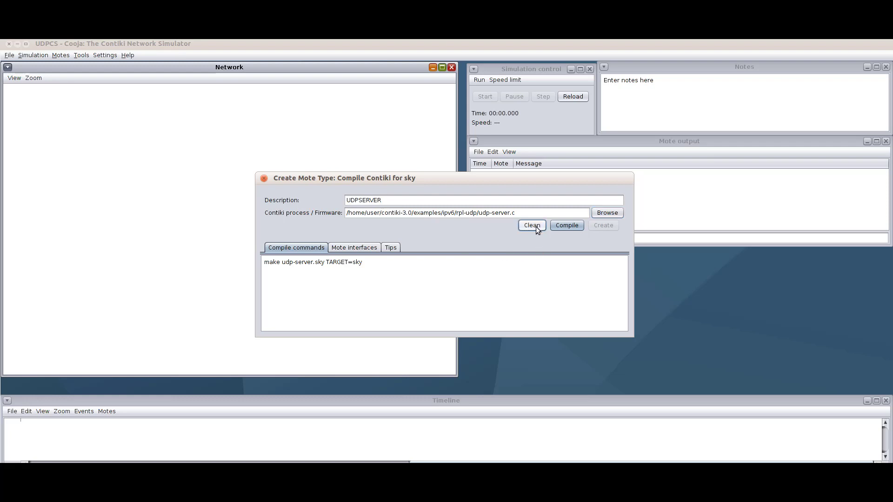
pyautogui.click(575, 227)
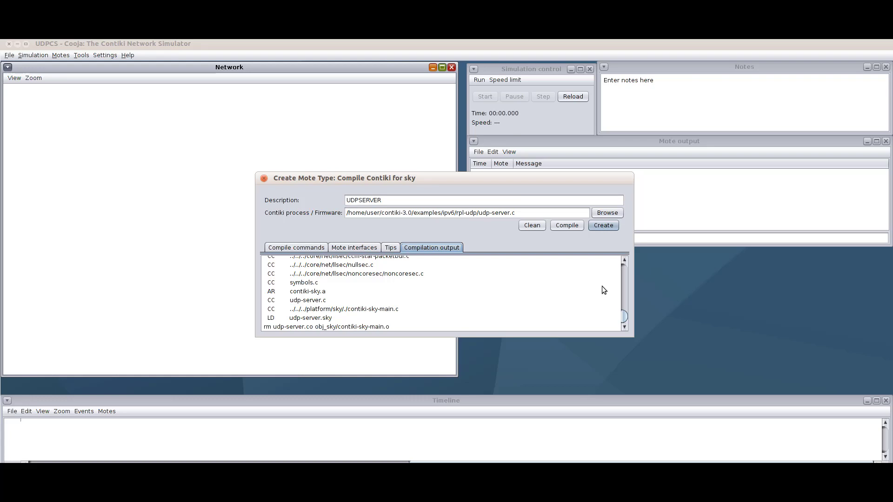
# Create the UDPSERVER mote type, add 1 randomly positioned mote of it, and reposition that mote in the network area
pyautogui.click(602, 226)
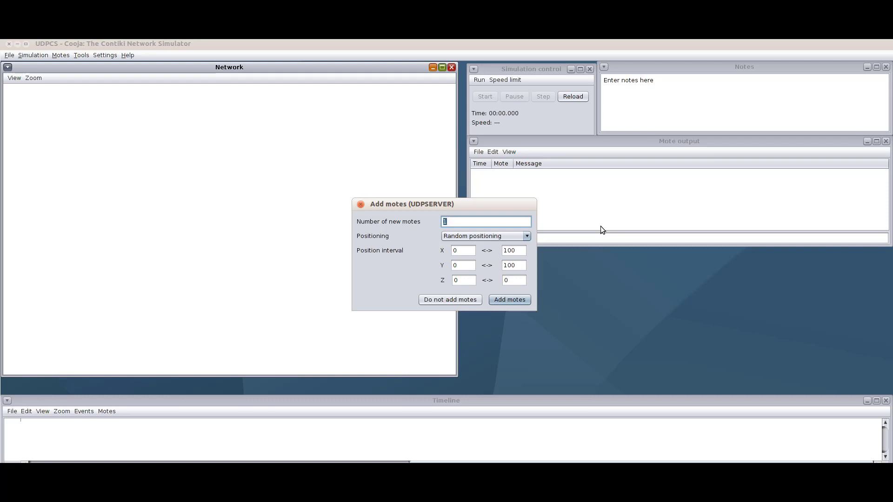
pyautogui.click(477, 221)
pyautogui.click(509, 302)
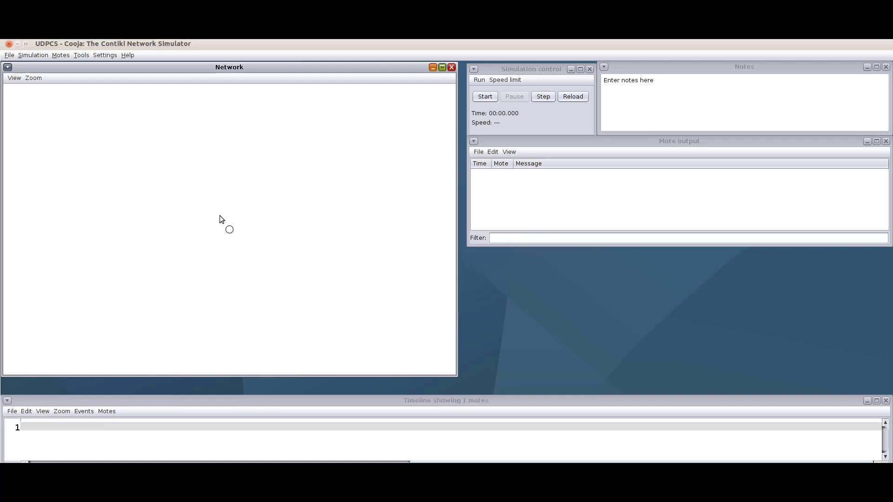
pyautogui.moveTo(229, 230); pyautogui.dragTo(203, 192)
pyautogui.click(213, 248)
# Start creating a second Sky mote type and set its description to UDPC
pyautogui.click(60, 55)
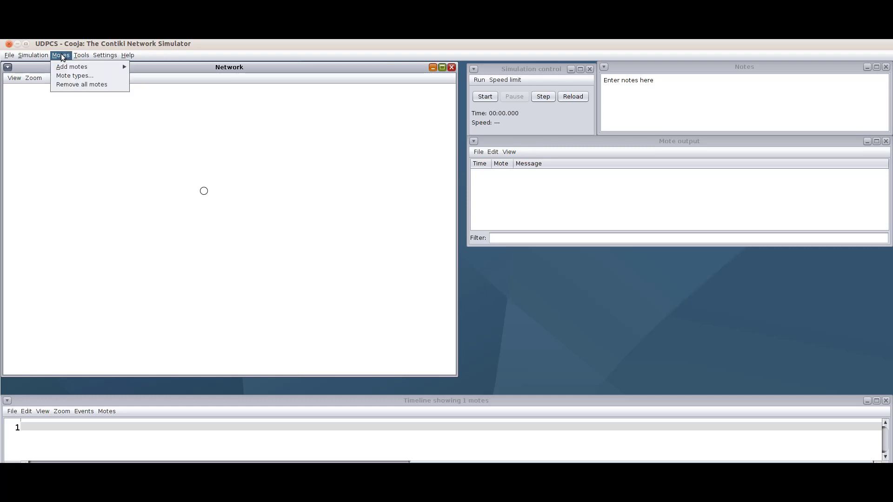
pyautogui.moveTo(67, 65)
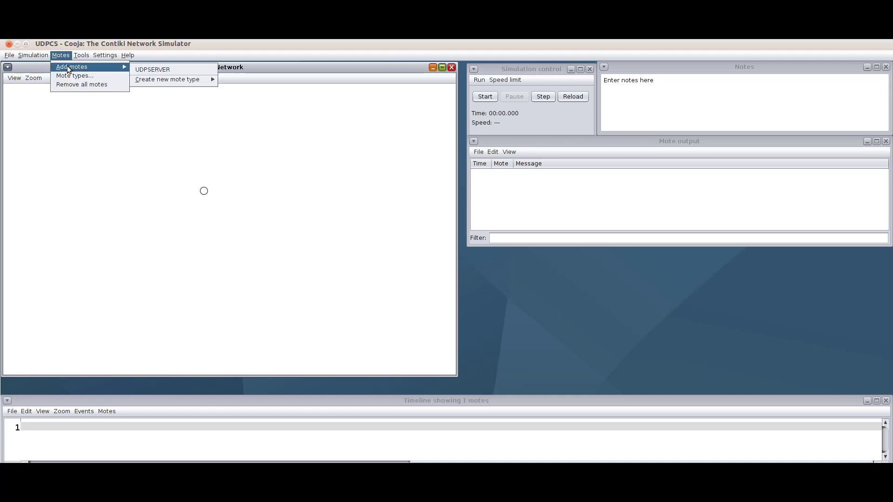
pyautogui.moveTo(140, 80)
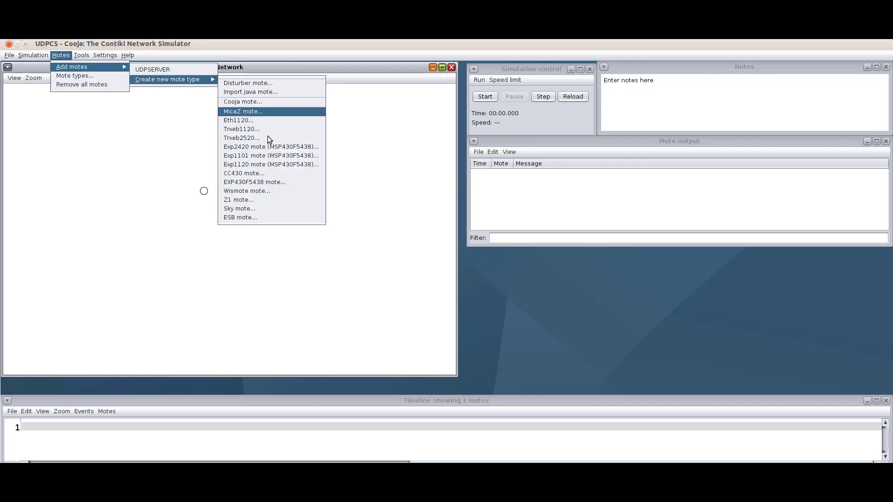
pyautogui.click(269, 209)
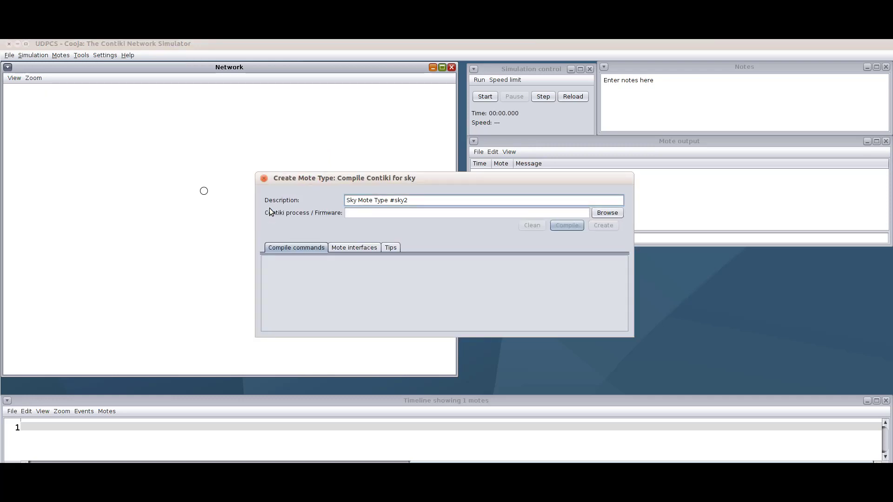
pyautogui.moveTo(420, 200); pyautogui.dragTo(337, 201)
pyautogui.press('BackSpace')
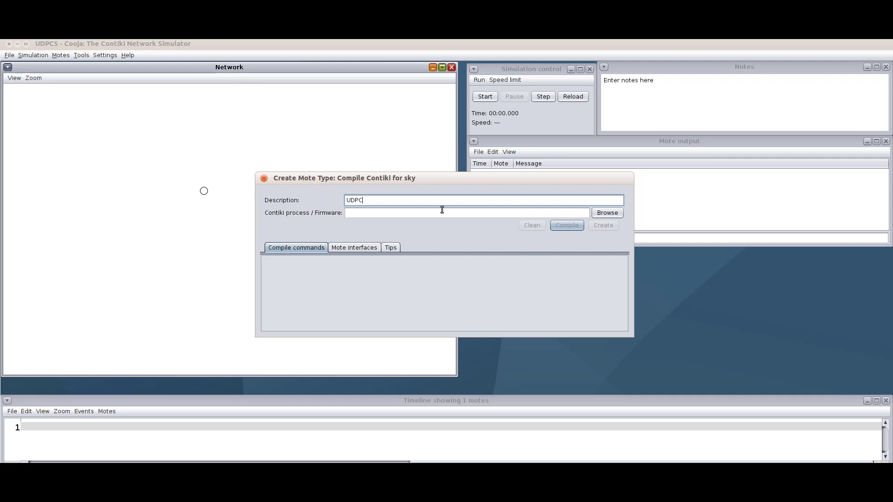
# Load udp-client.c from the rpl-udp folder as the UDPC mote type's Contiki process and compile it
pyautogui.click(608, 214)
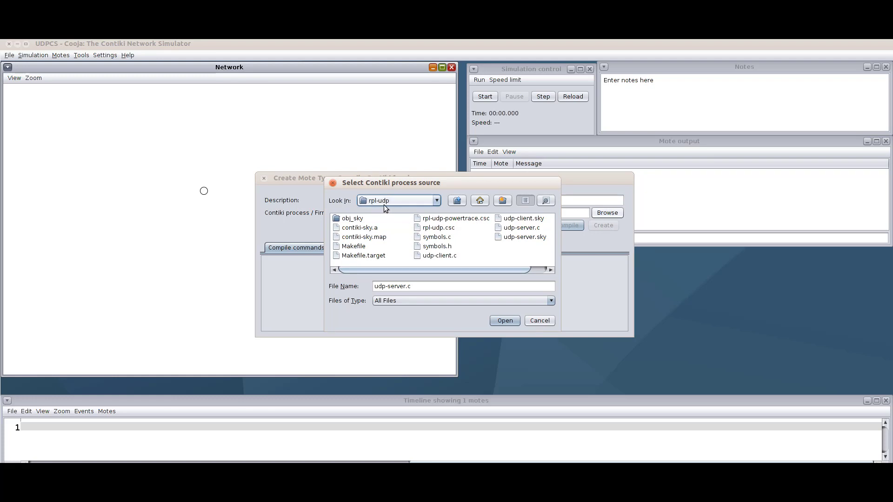
pyautogui.click(431, 257)
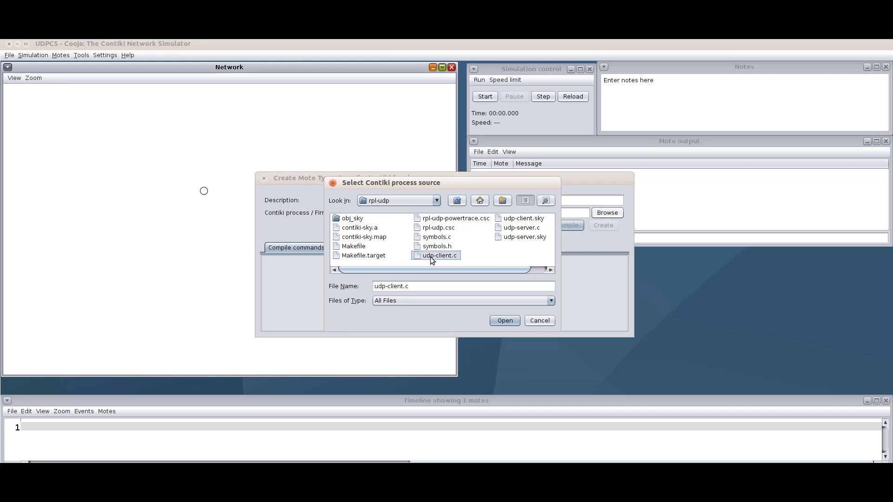
pyautogui.click(515, 322)
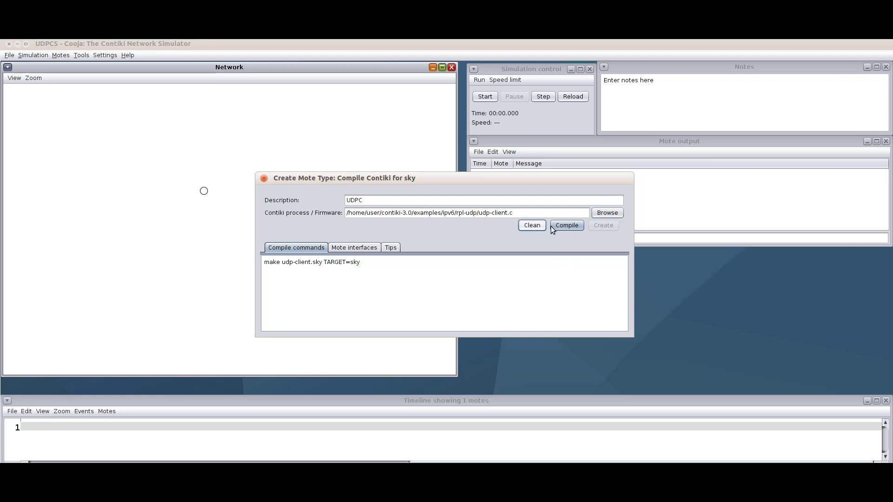
pyautogui.click(564, 226)
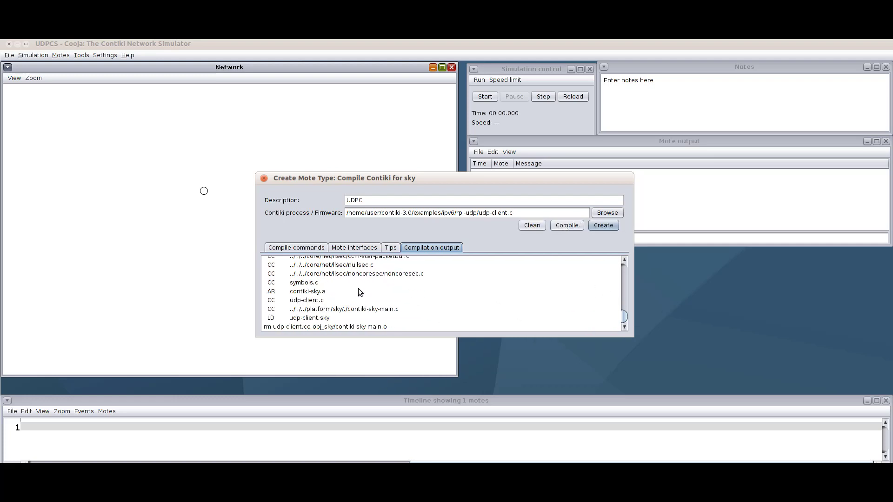
# Create the UDPC mote type and add 10 motes of it with random positioning
pyautogui.click(602, 229)
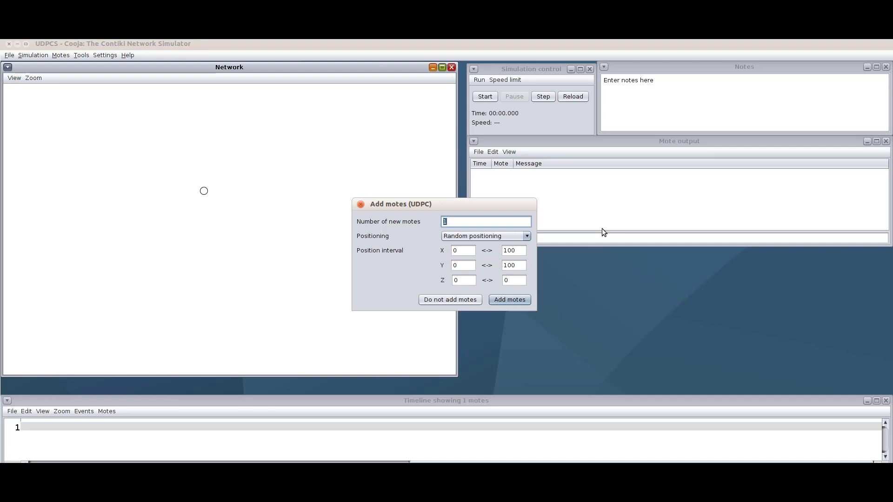
pyautogui.write('10')
pyautogui.click(508, 299)
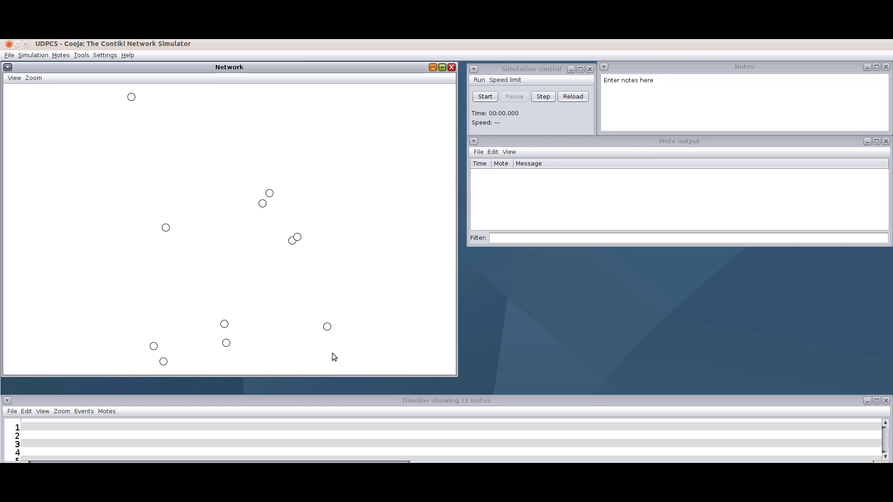
# Enable the mote IDs, IP or Rime addresses, printf() log output, and radio traffic displays in the network view
pyautogui.click(14, 79)
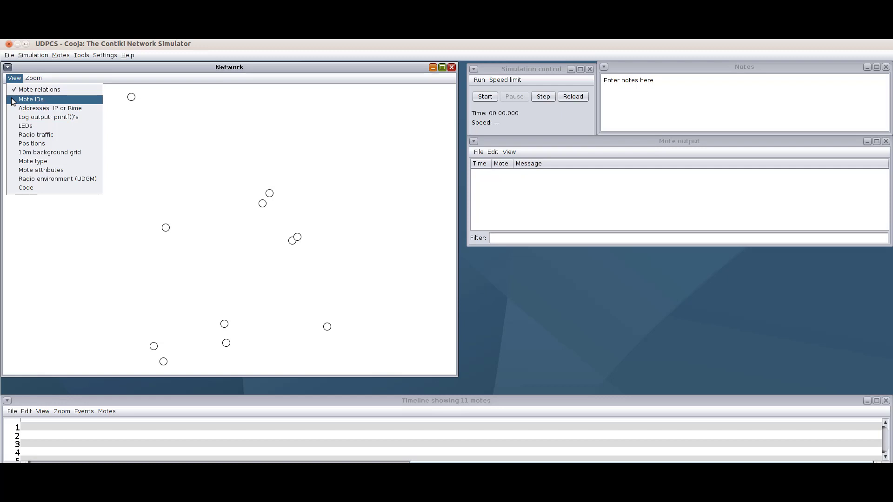
pyautogui.click(30, 99)
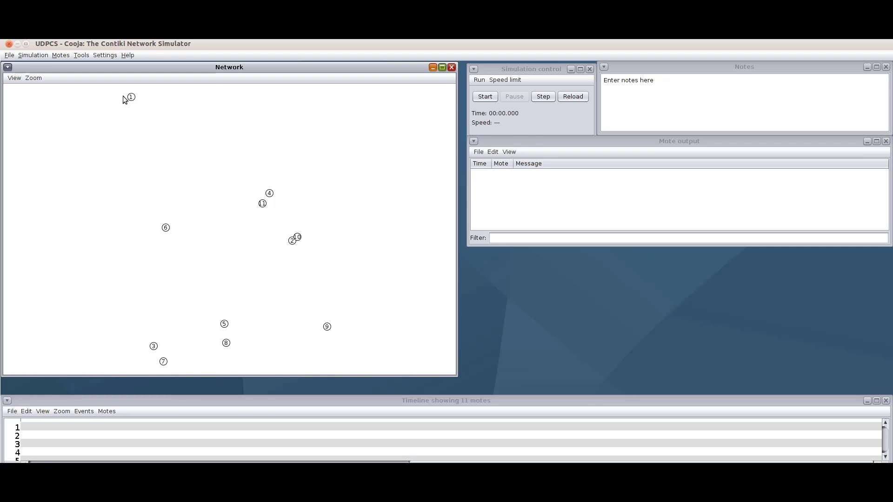
pyautogui.click(18, 78)
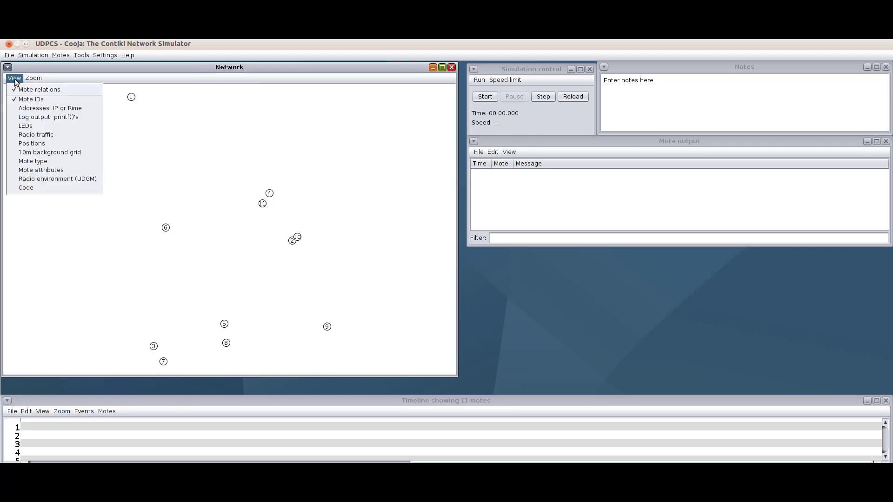
pyautogui.click(13, 107)
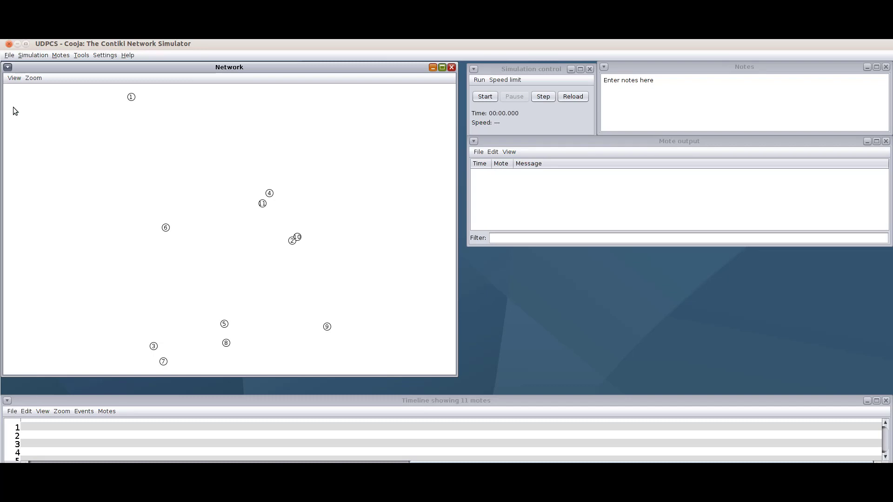
pyautogui.click(13, 79)
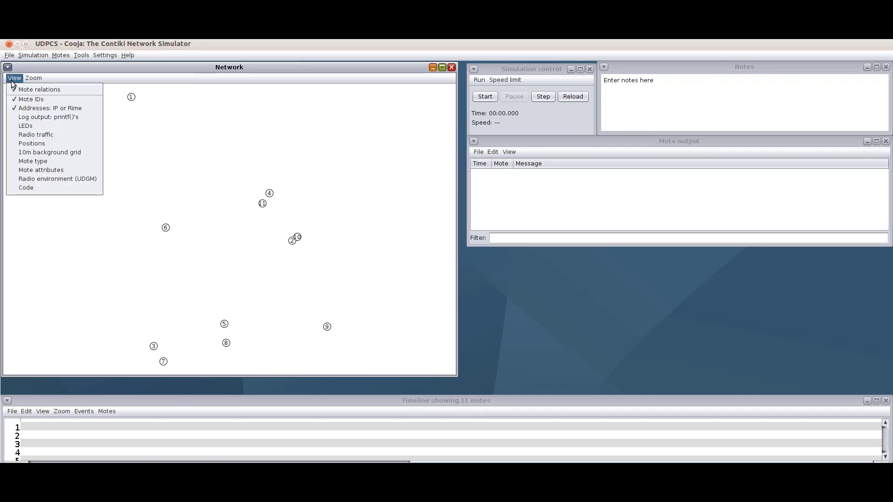
pyautogui.click(36, 118)
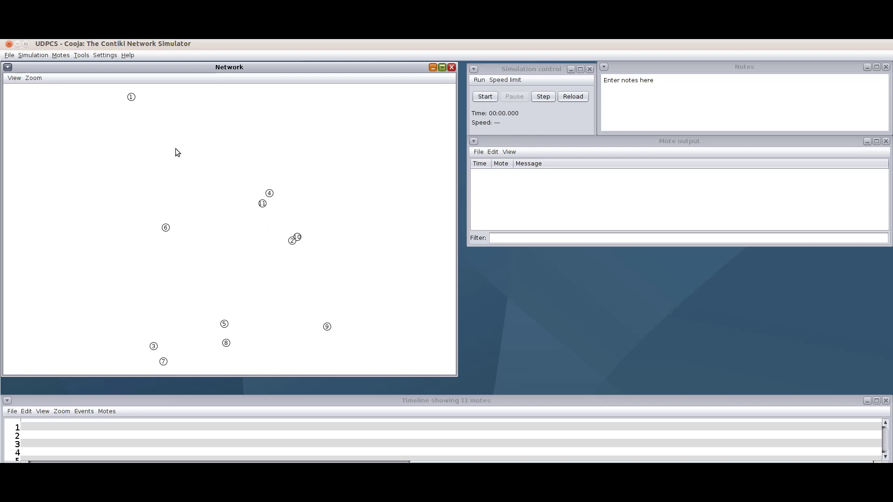
pyautogui.click(14, 78)
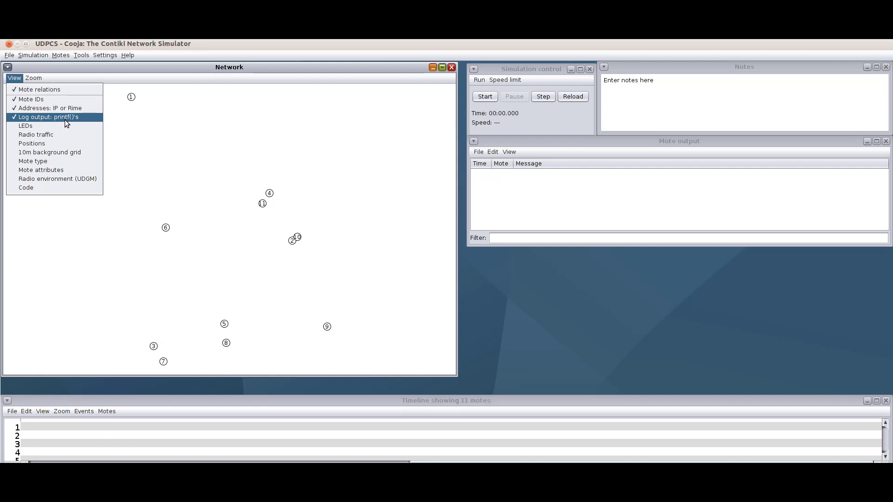
pyautogui.click(32, 135)
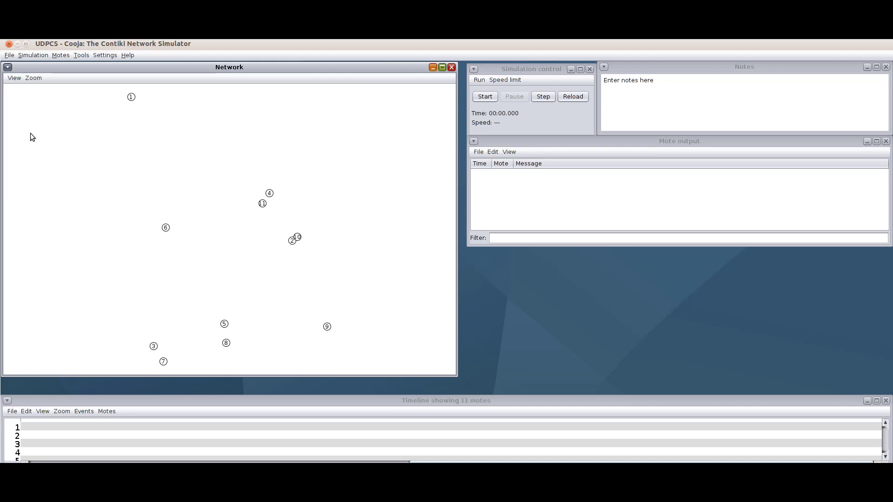
# Show the motes' position coordinates in the network view and hide them again
pyautogui.click(16, 80)
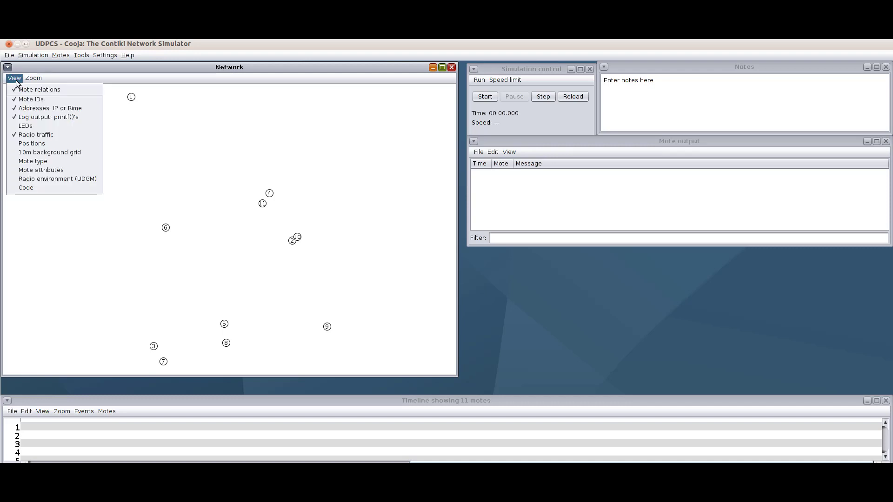
pyautogui.click(29, 143)
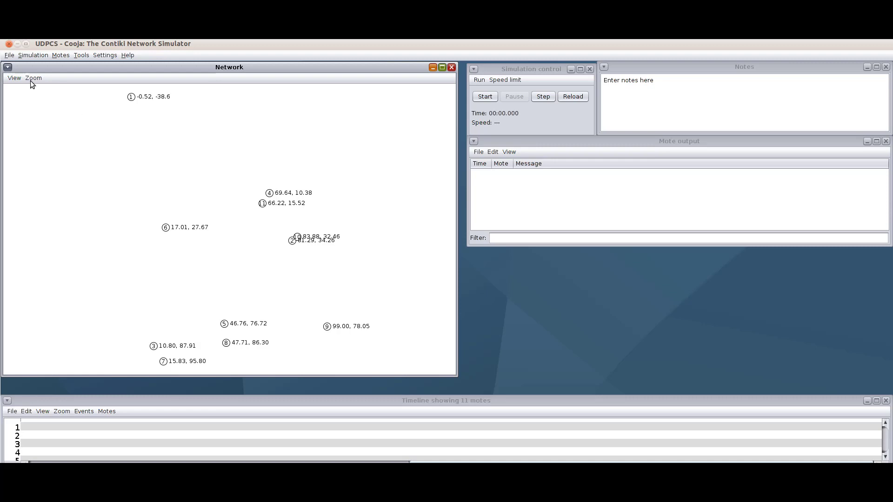
pyautogui.click(16, 79)
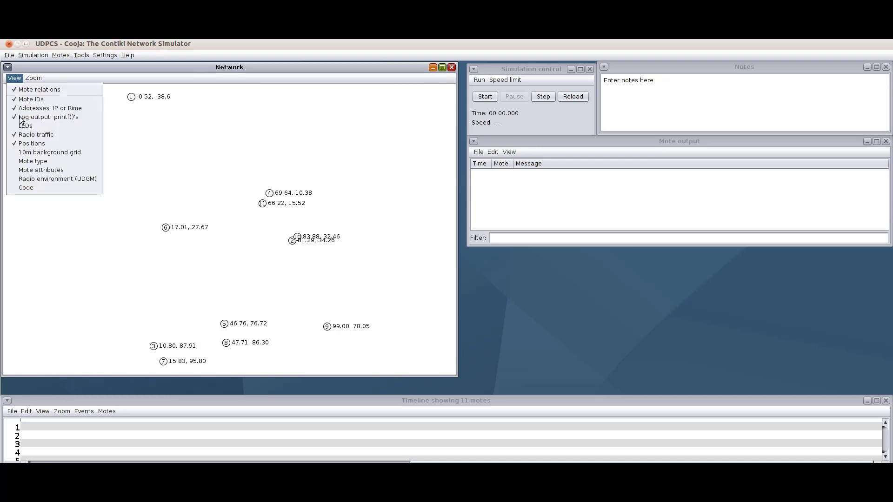
pyautogui.click(26, 144)
# Enable the 10m background grid, mote type colouring, and UDGM radio environment displays in the network view
pyautogui.click(19, 79)
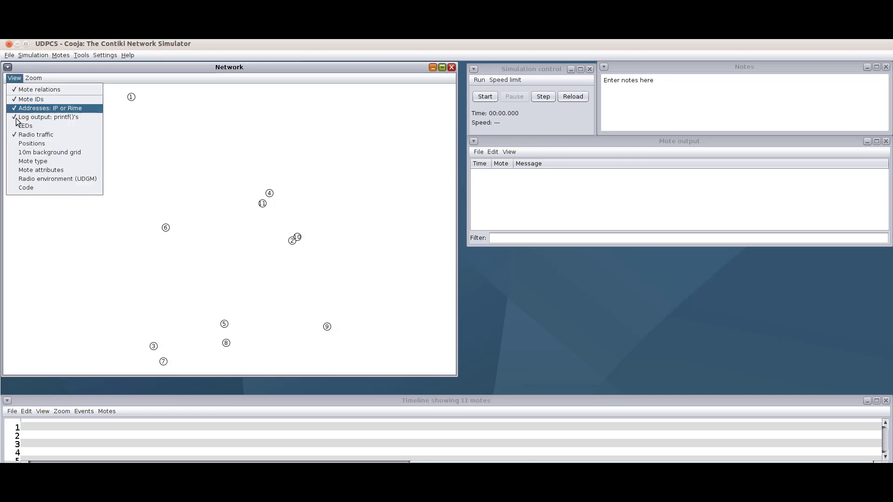
pyautogui.click(17, 153)
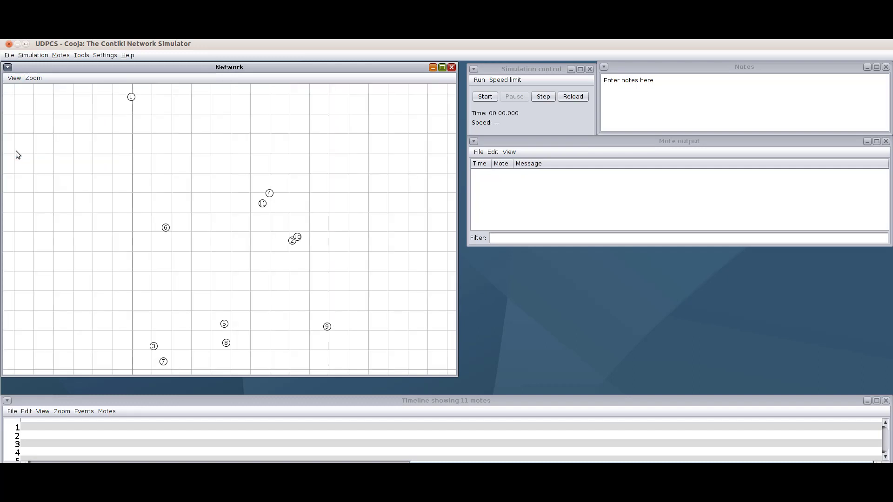
pyautogui.click(20, 80)
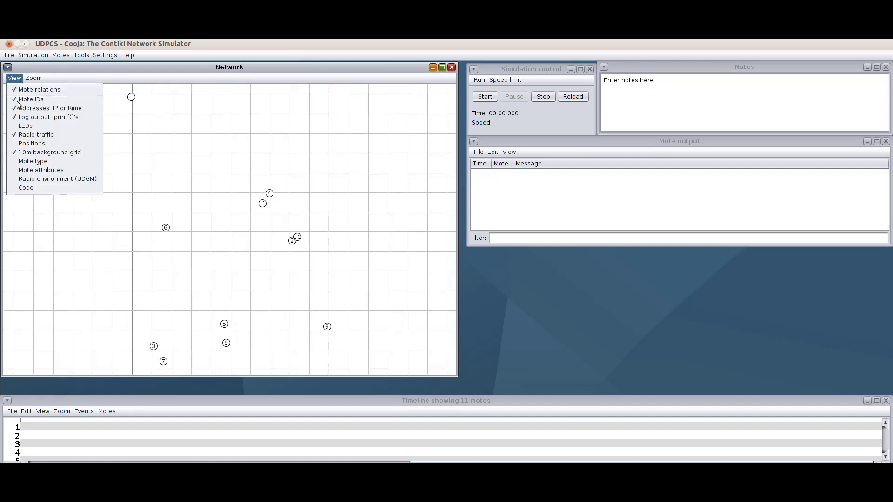
pyautogui.click(23, 163)
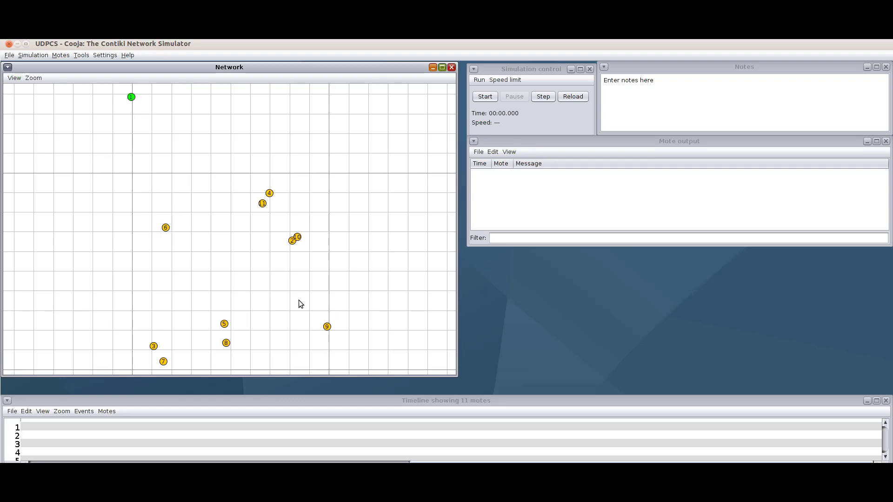
pyautogui.click(16, 78)
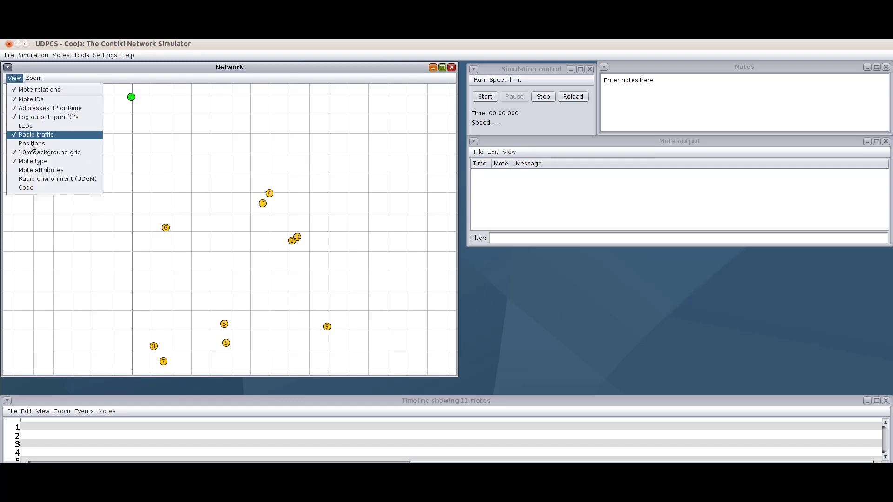
pyautogui.click(18, 176)
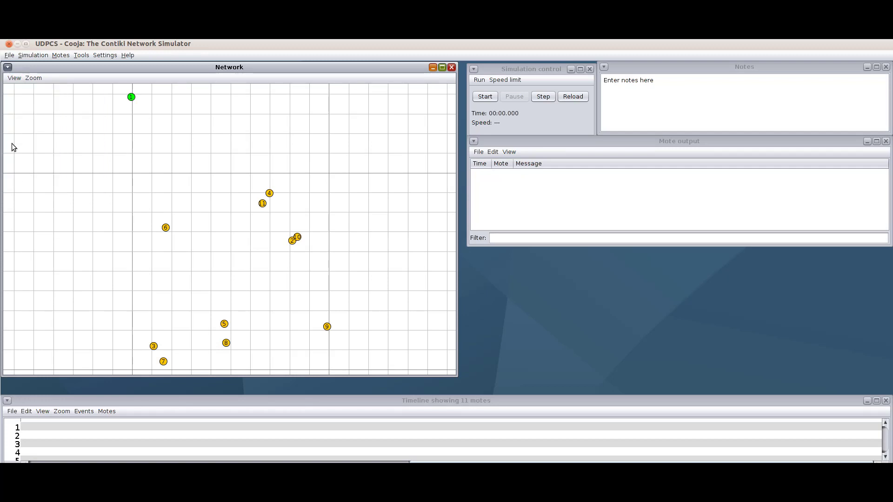
pyautogui.click(15, 78)
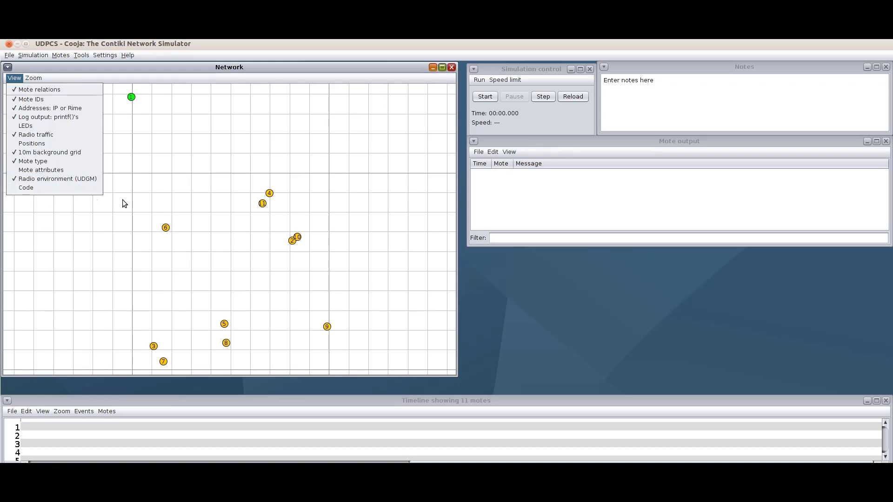
pyautogui.click(152, 201)
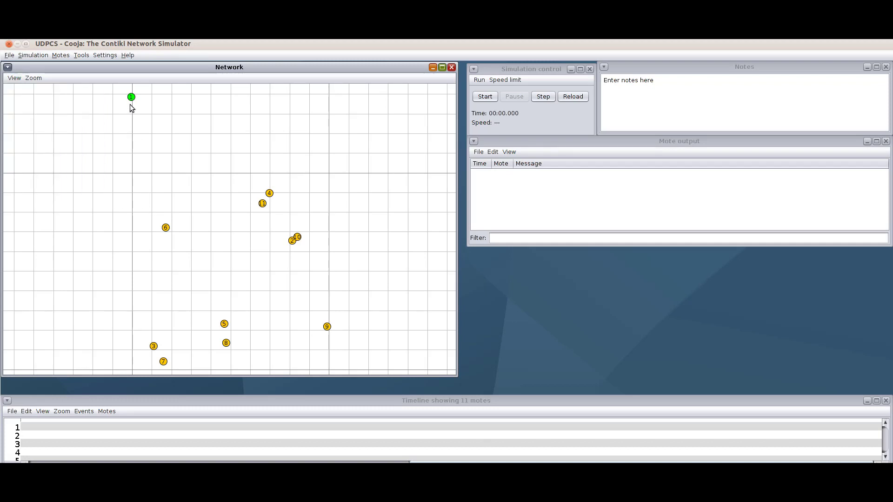
# Move server mote 1 into the middle of the client motes, and place mote 6 to its upper left, mote 4 upper right and mote 3 left
pyautogui.moveTo(131, 99); pyautogui.dragTo(225, 193)
pyautogui.moveTo(169, 232); pyautogui.dragTo(139, 142)
pyautogui.moveTo(268, 195); pyautogui.dragTo(285, 136)
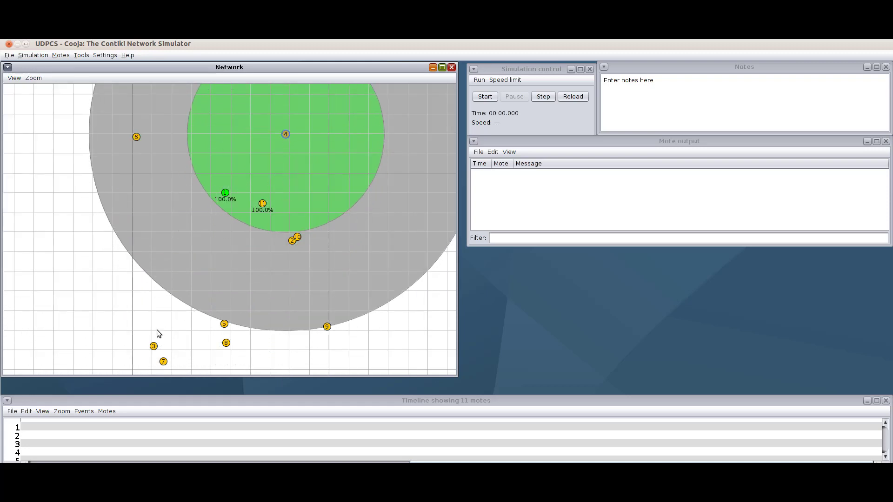
pyautogui.moveTo(153, 347); pyautogui.dragTo(116, 213)
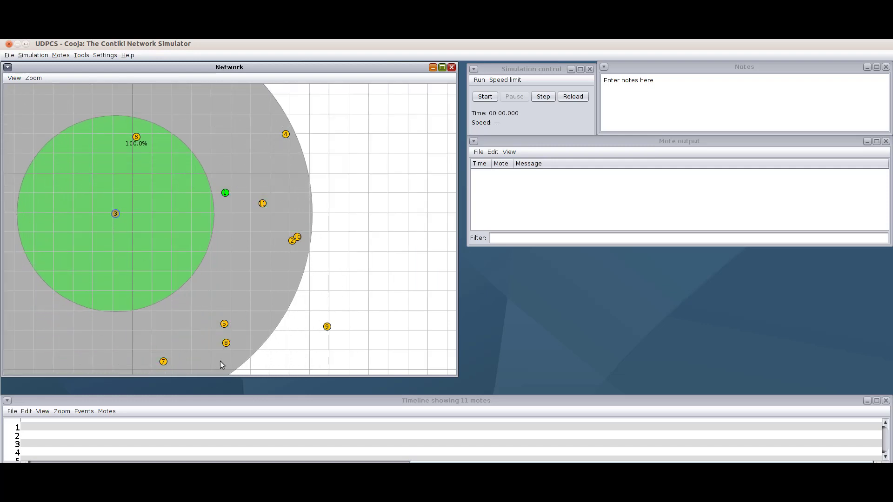
# Move mote 5 just below the server mote, mote 8 above it between motes 6 and 4, and mote 7 below mote 3
pyautogui.moveTo(224, 331); pyautogui.dragTo(176, 266)
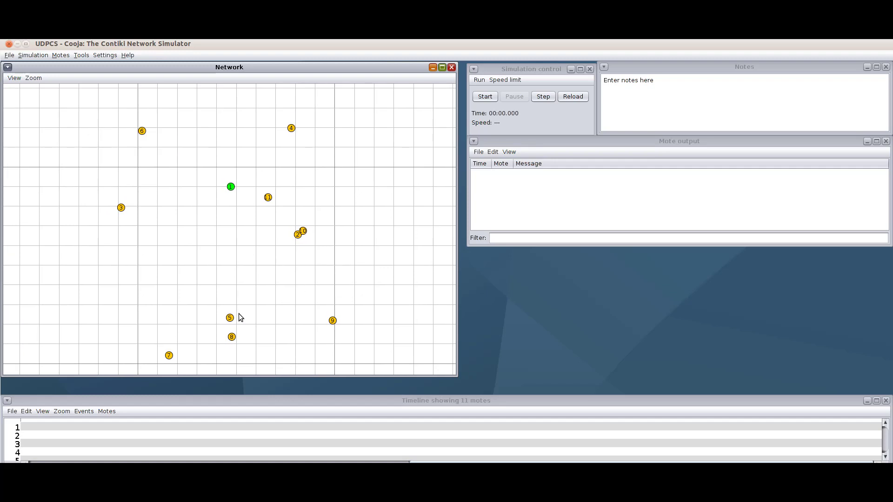
pyautogui.moveTo(230, 318); pyautogui.dragTo(198, 252)
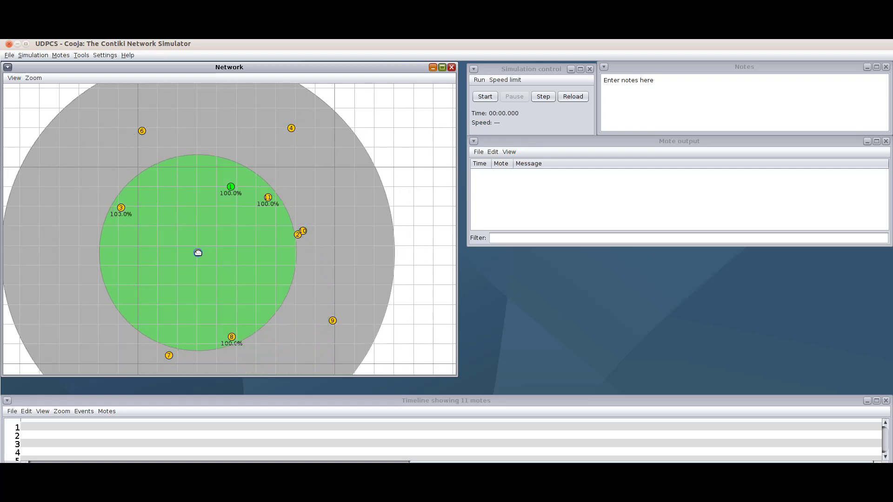
pyautogui.moveTo(233, 338); pyautogui.dragTo(221, 133)
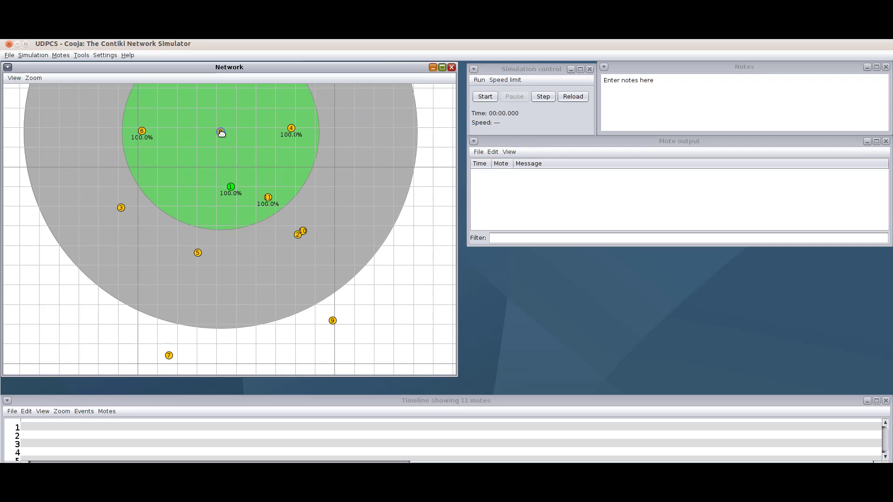
pyautogui.click(169, 357)
pyautogui.moveTo(170, 359); pyautogui.dragTo(132, 292)
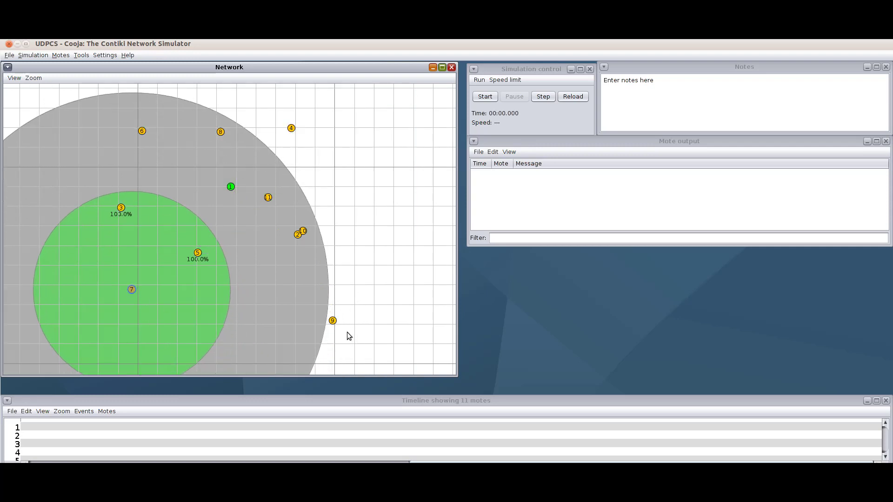
# Spread motes 9, 10 and 2 out to the right of the server, with mote 10 outermost and mote 9 lowest
pyautogui.moveTo(333, 320); pyautogui.dragTo(282, 291)
pyautogui.moveTo(302, 231); pyautogui.dragTo(357, 202)
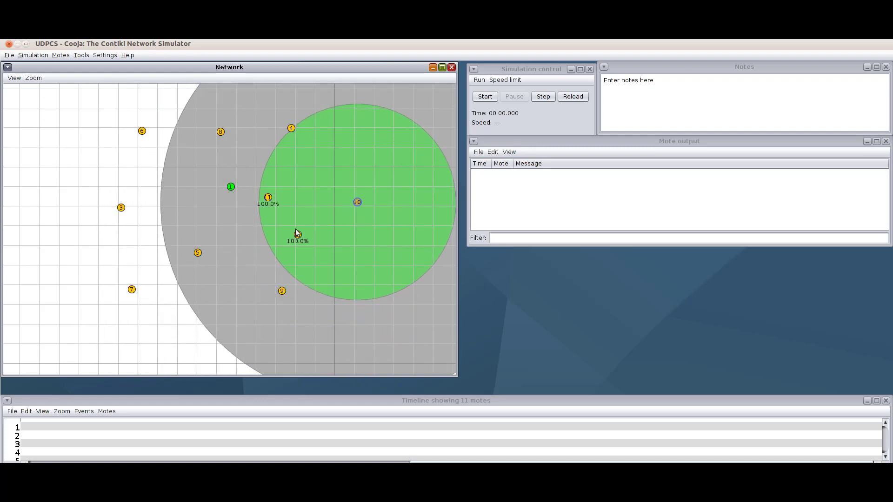
pyautogui.moveTo(297, 235); pyautogui.dragTo(314, 242)
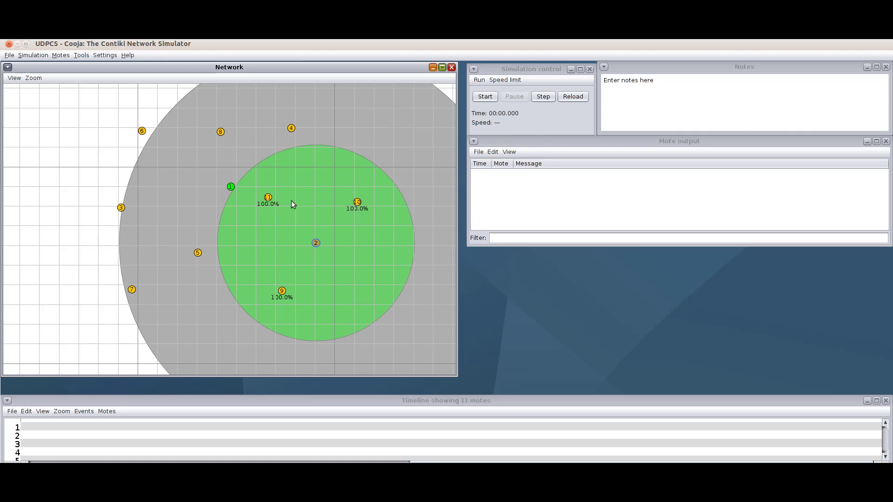
pyautogui.click(57, 217)
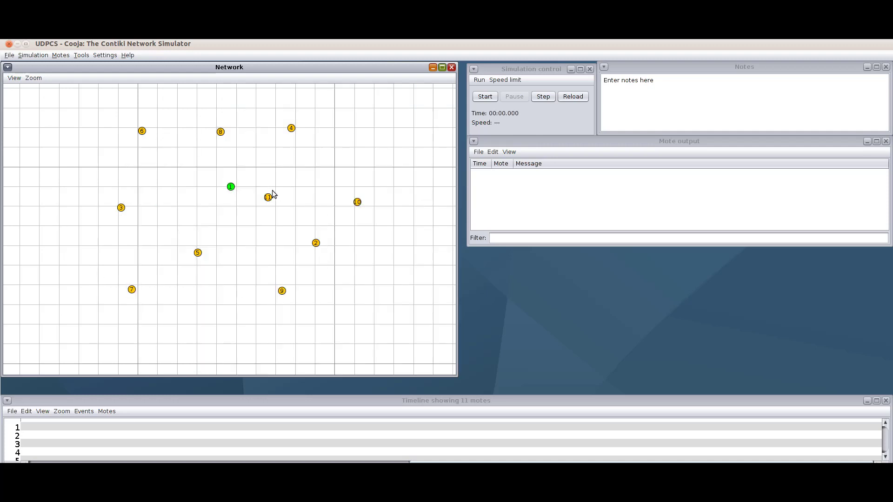
# Shift server mote 1 slightly left so motes 3, 5, 6, 8 and 11 lie within its transmission range, and clear the selection
pyautogui.click(231, 187)
pyautogui.moveTo(231, 187); pyautogui.dragTo(212, 187)
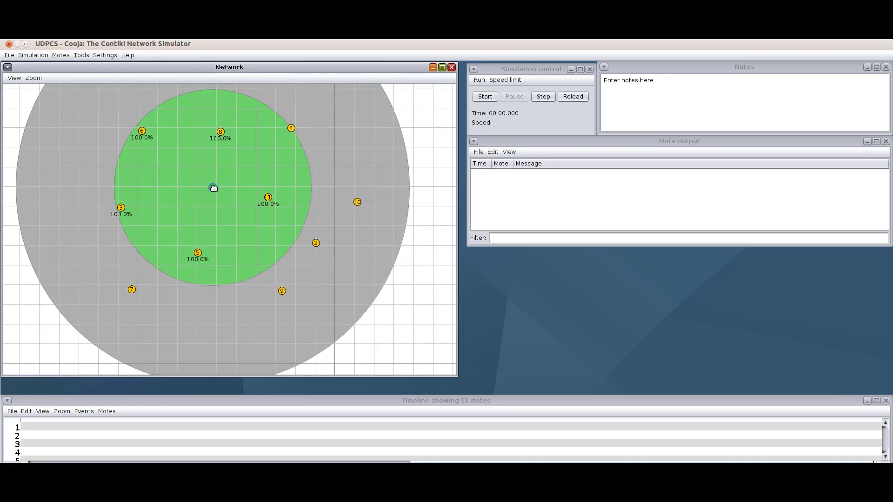
pyautogui.click(398, 312)
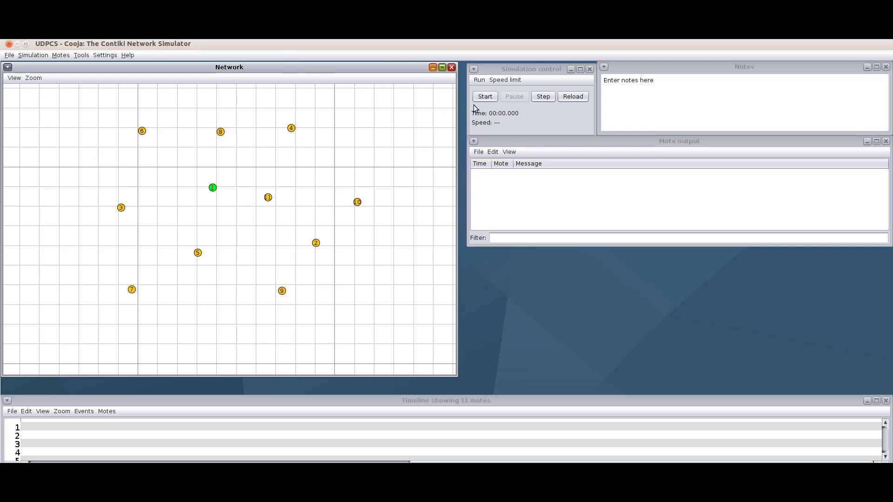
# Start the simulation and enlarge the mote output window downwards to show more log lines
pyautogui.click(484, 99)
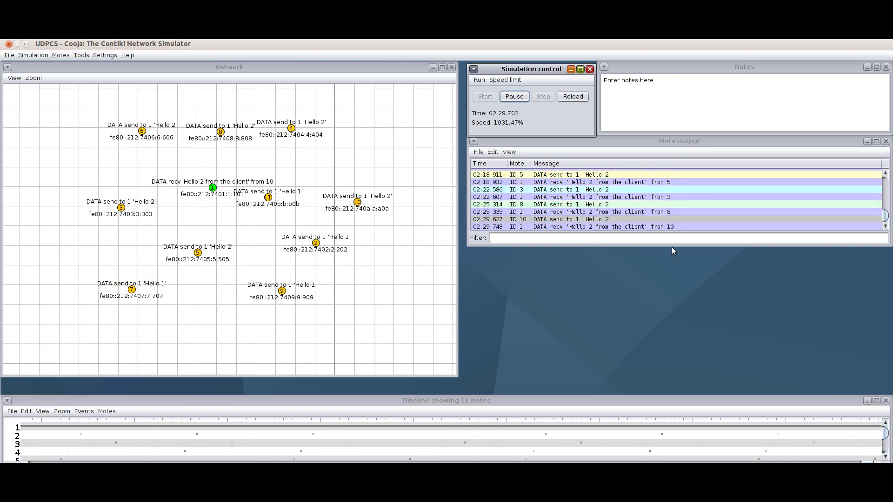
pyautogui.moveTo(671, 246); pyautogui.dragTo(667, 375)
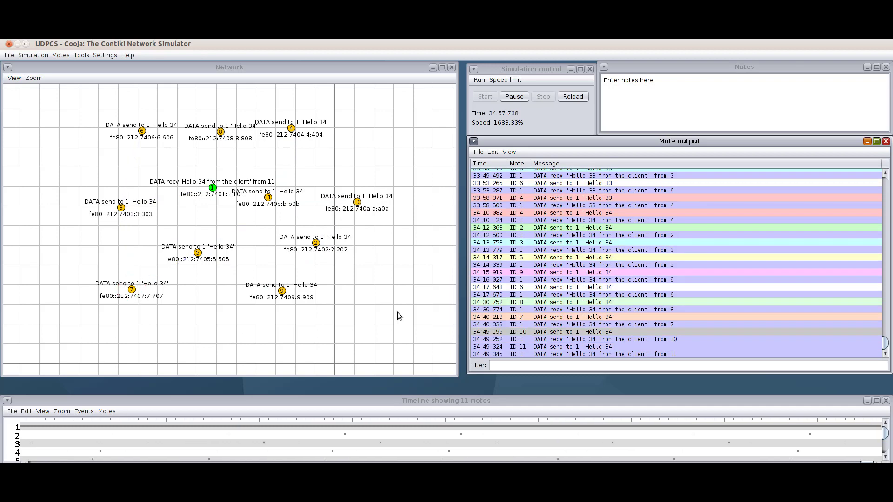
# Open Collect View for server mote Sky 1 and examine the received messages in its serial console
pyautogui.click(212, 188)
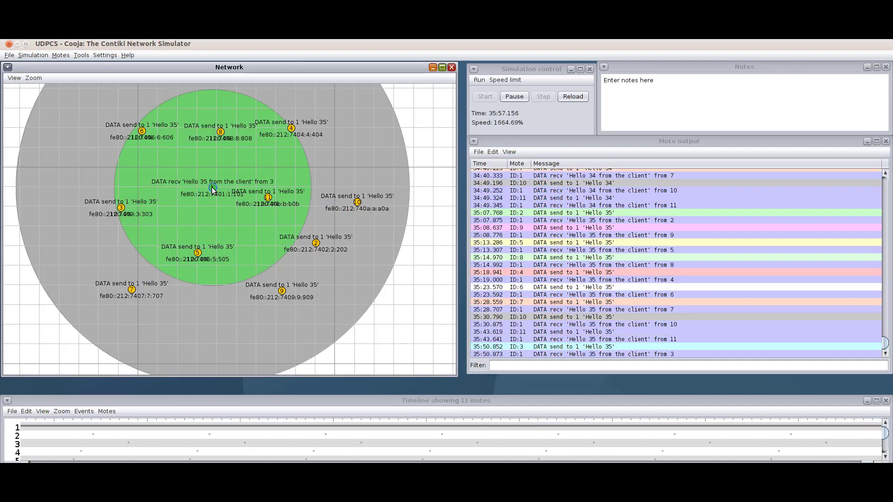
pyautogui.rightClick(212, 189)
pyautogui.moveTo(218, 195)
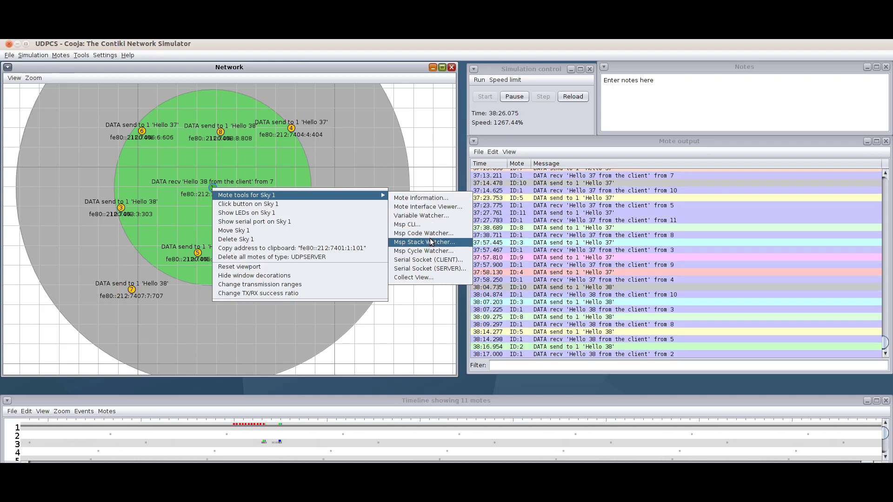
pyautogui.click(422, 279)
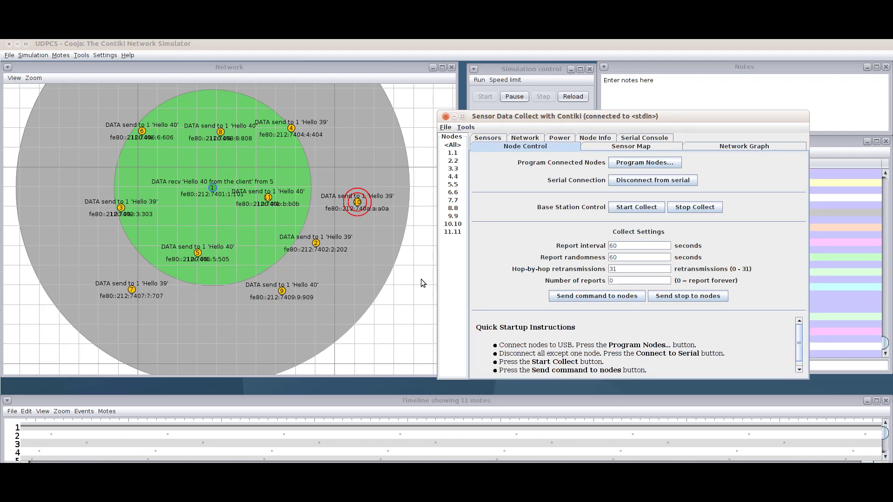
pyautogui.click(651, 139)
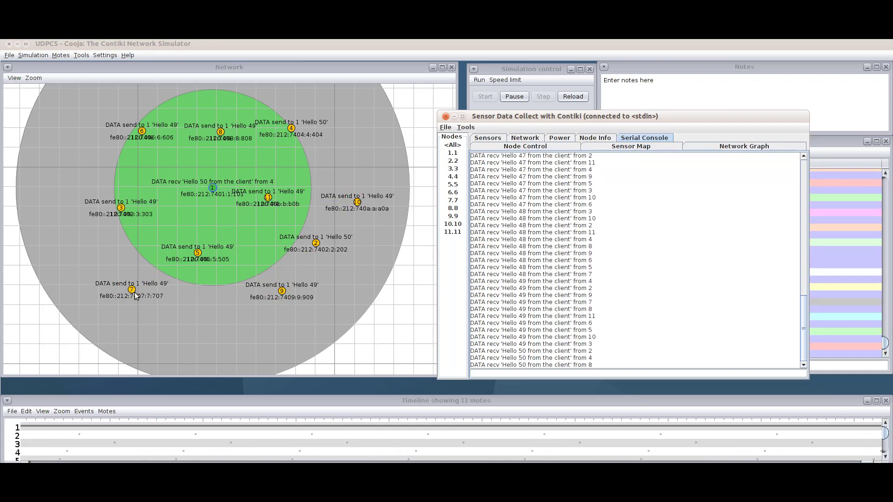
# Open Collect View for client mote Sky 3, move it clear of the mote output, and examine its serial console
pyautogui.click(121, 209)
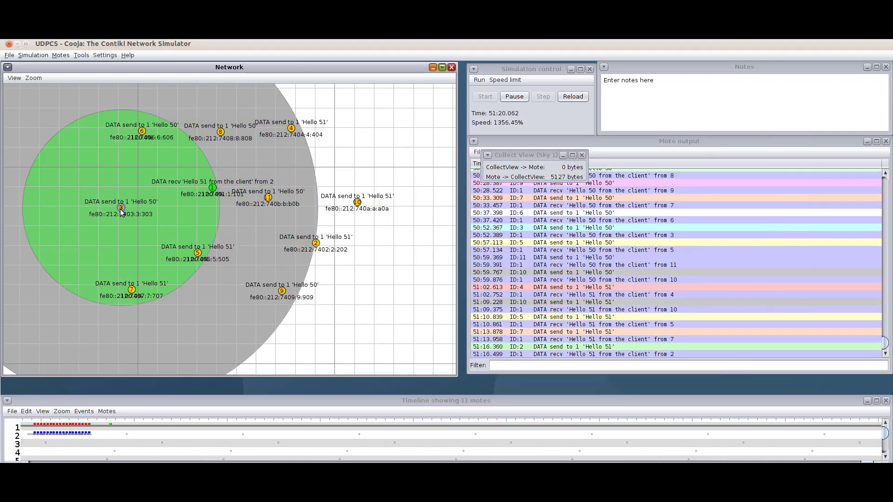
pyautogui.rightClick(121, 210)
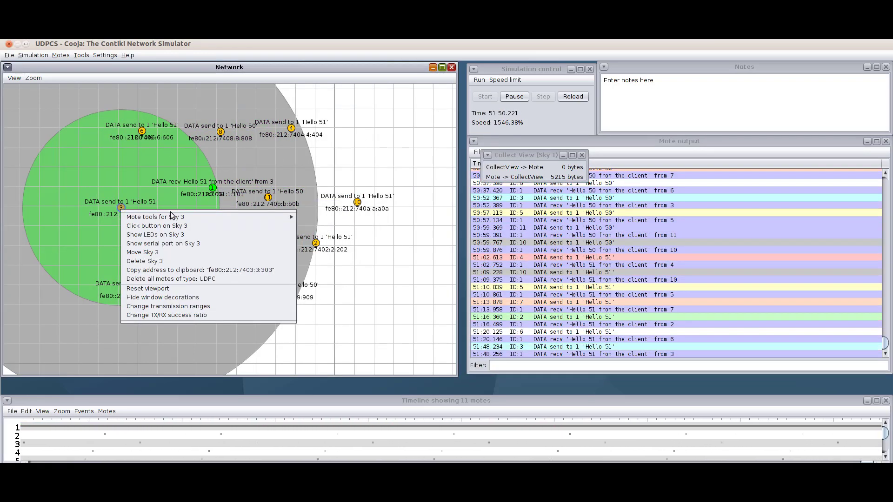
pyautogui.moveTo(258, 219)
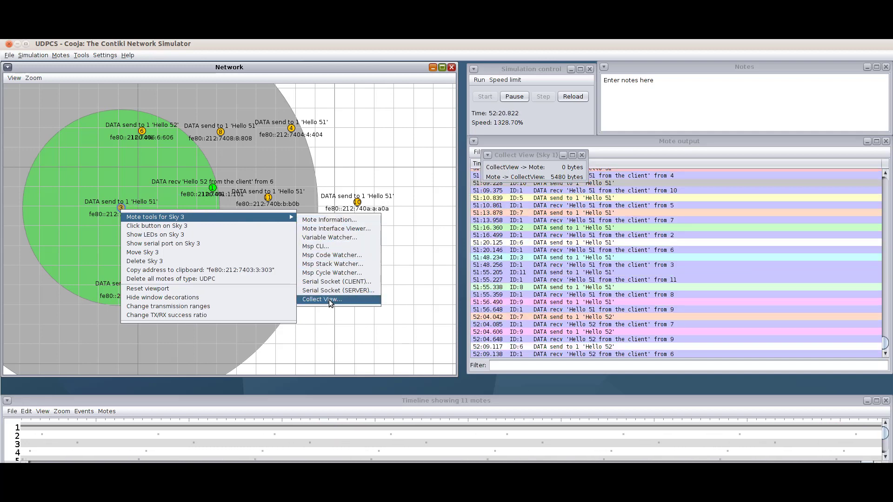
pyautogui.click(329, 299)
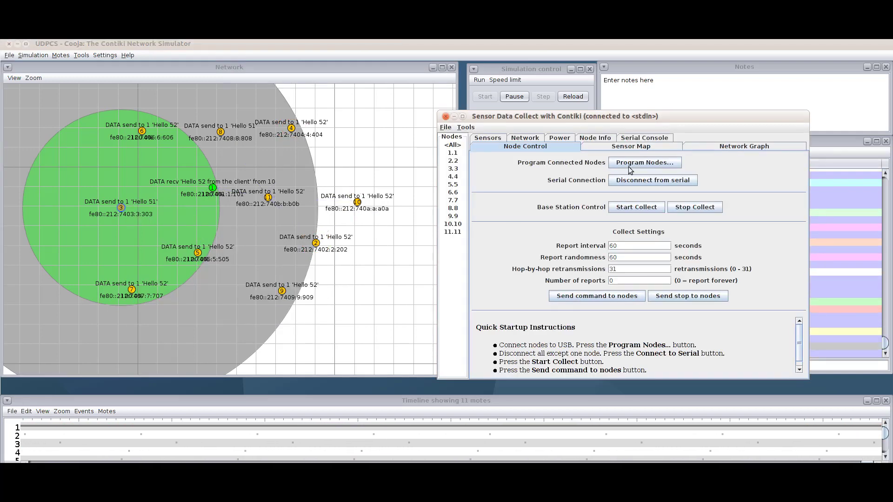
pyautogui.moveTo(681, 117); pyautogui.dragTo(321, 116)
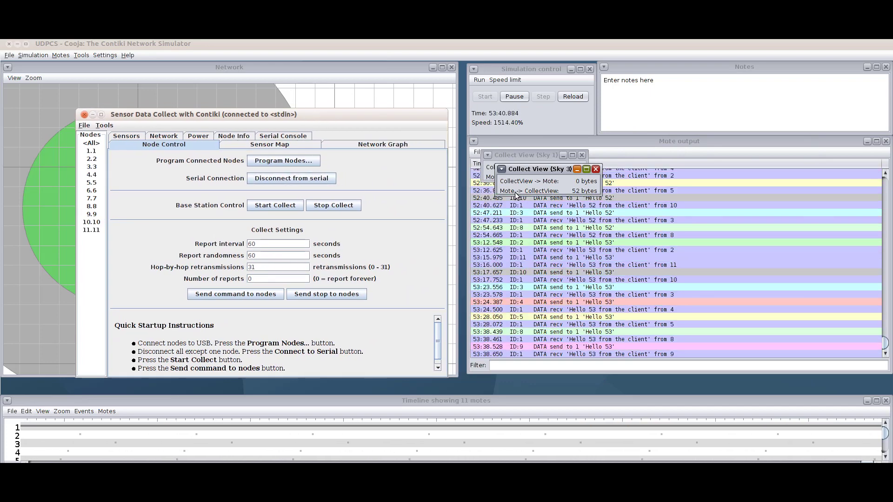
pyautogui.click(287, 136)
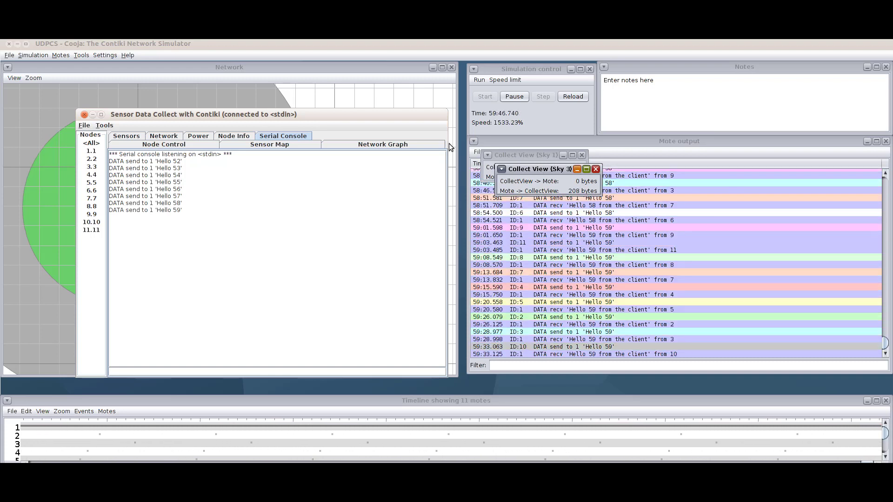
# Pause the simulation to review mote 3's serial console, and run it briefly again before pausing it
pyautogui.click(517, 97)
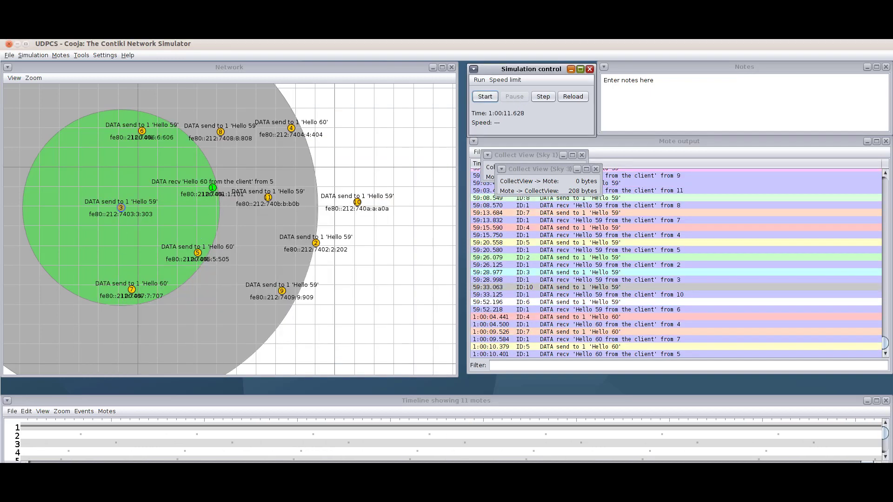
pyautogui.hotkey('alt', 'Tab')
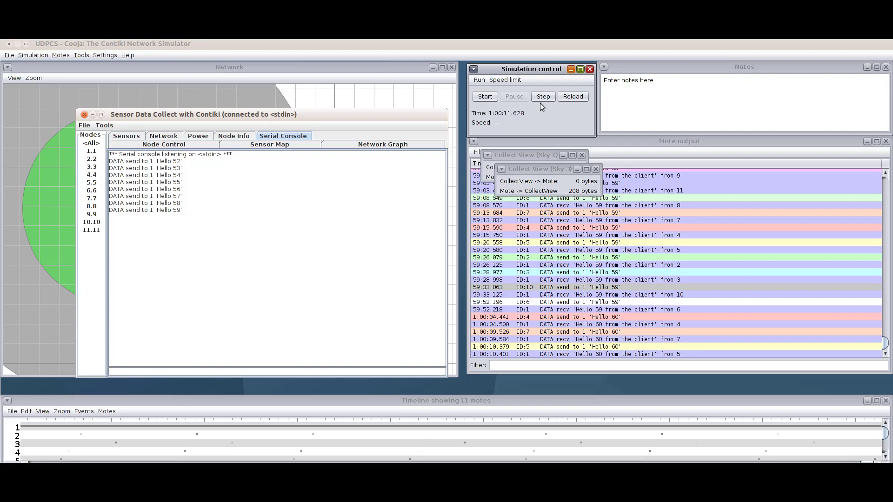
pyautogui.click(485, 96)
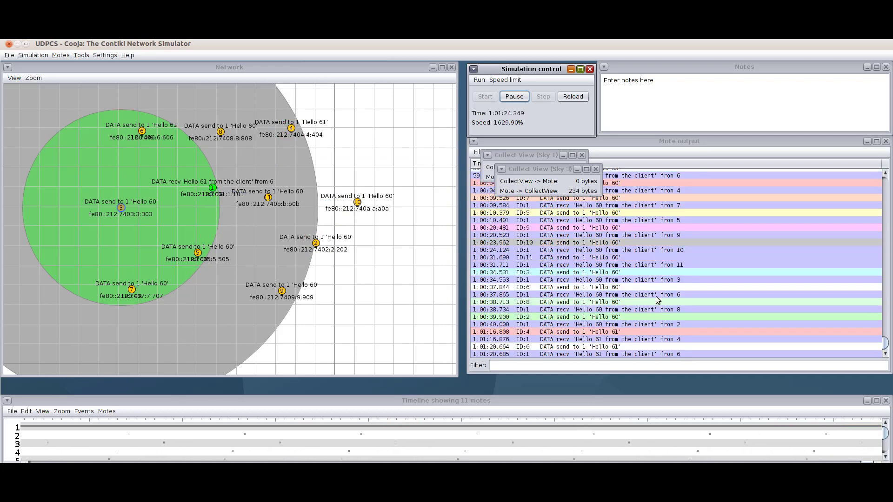
pyautogui.click(515, 96)
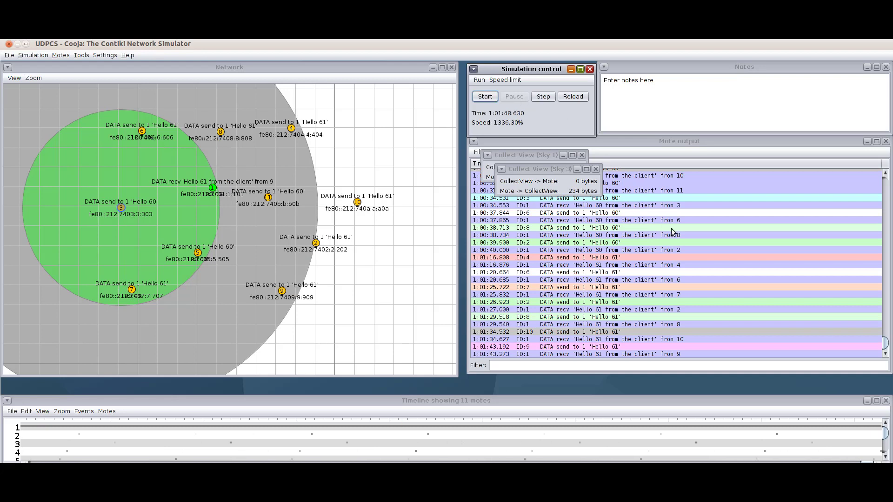